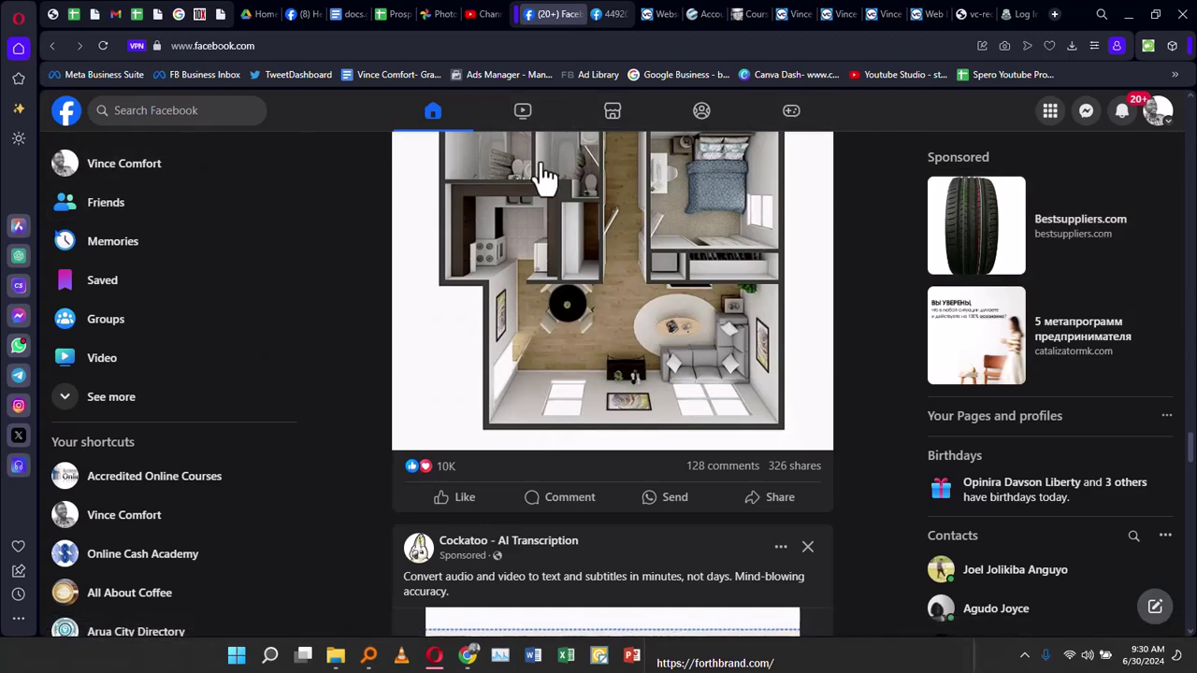
# - Start a new Page from the Menu and enter the name 'Vince Coffee'
pyautogui.click(1049, 114)
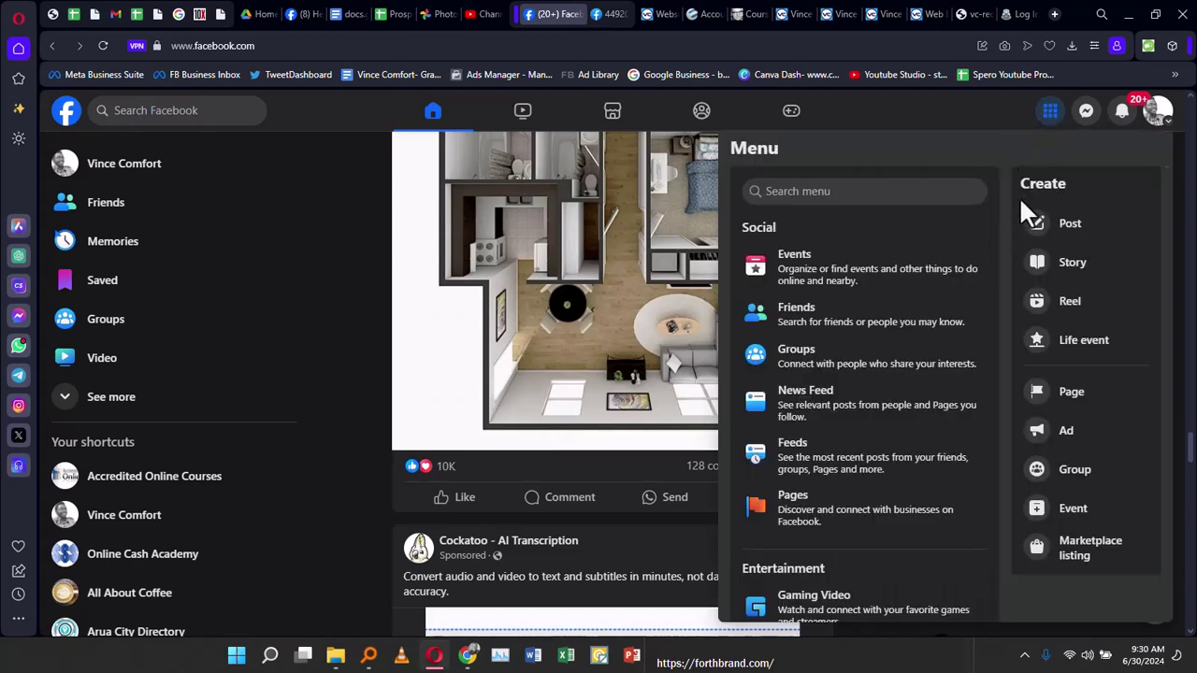
pyautogui.click(1067, 395)
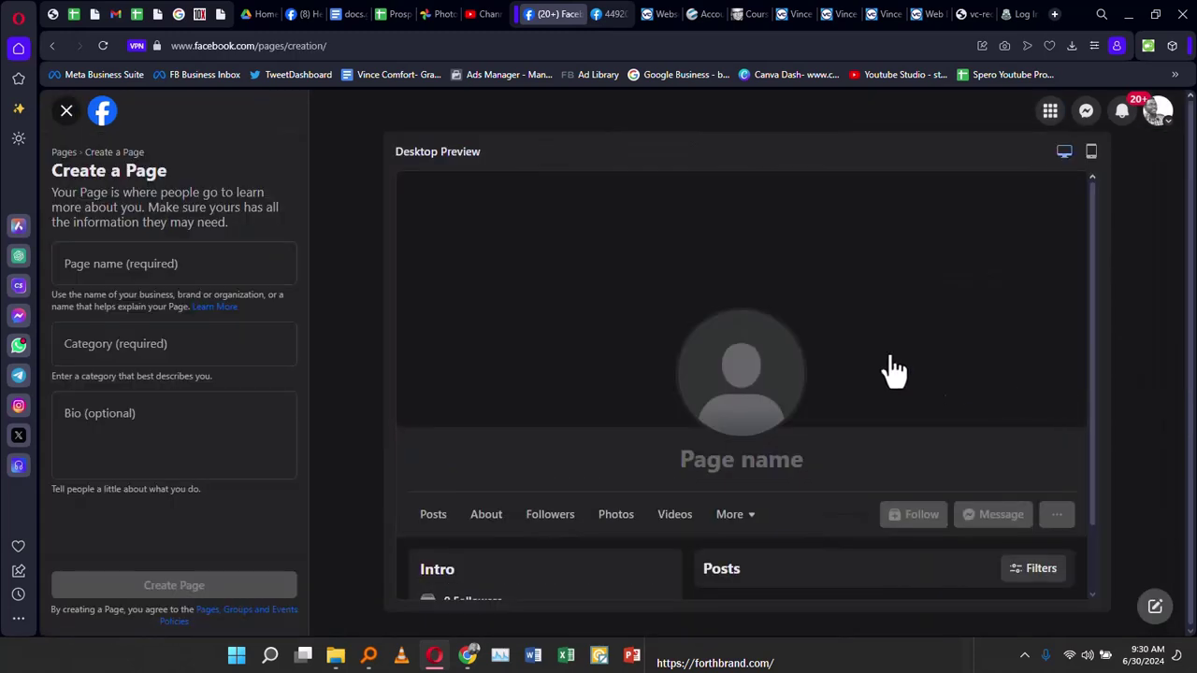
pyautogui.click(138, 270)
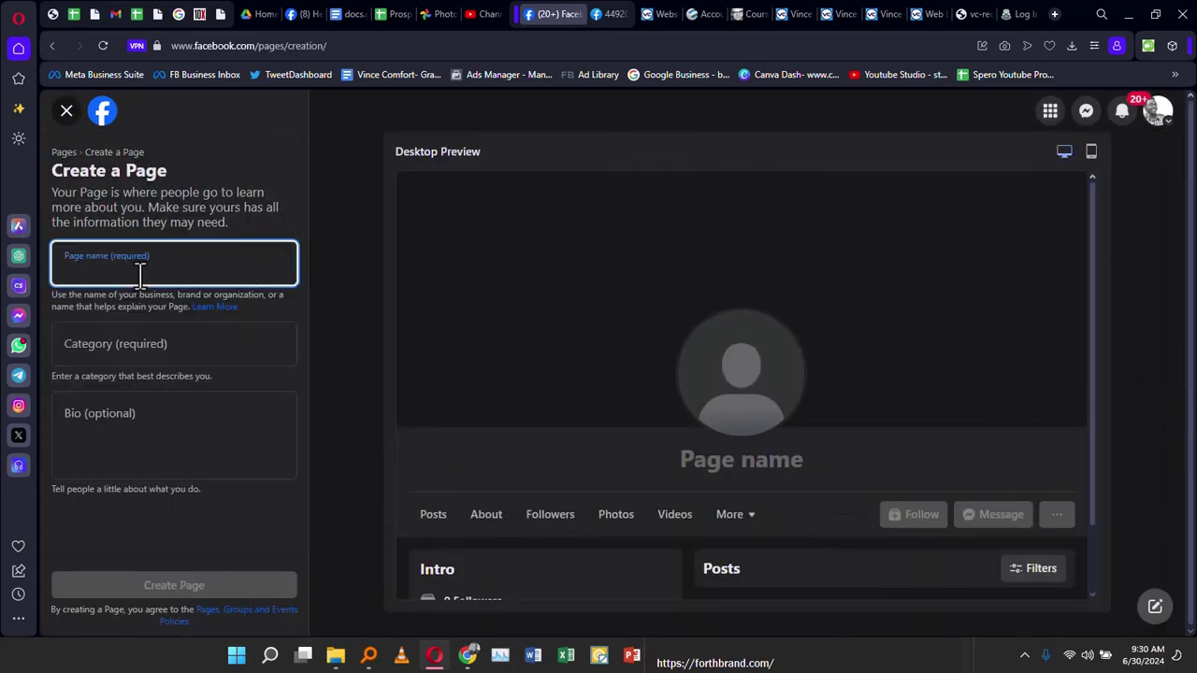
pyautogui.write('Vince C')
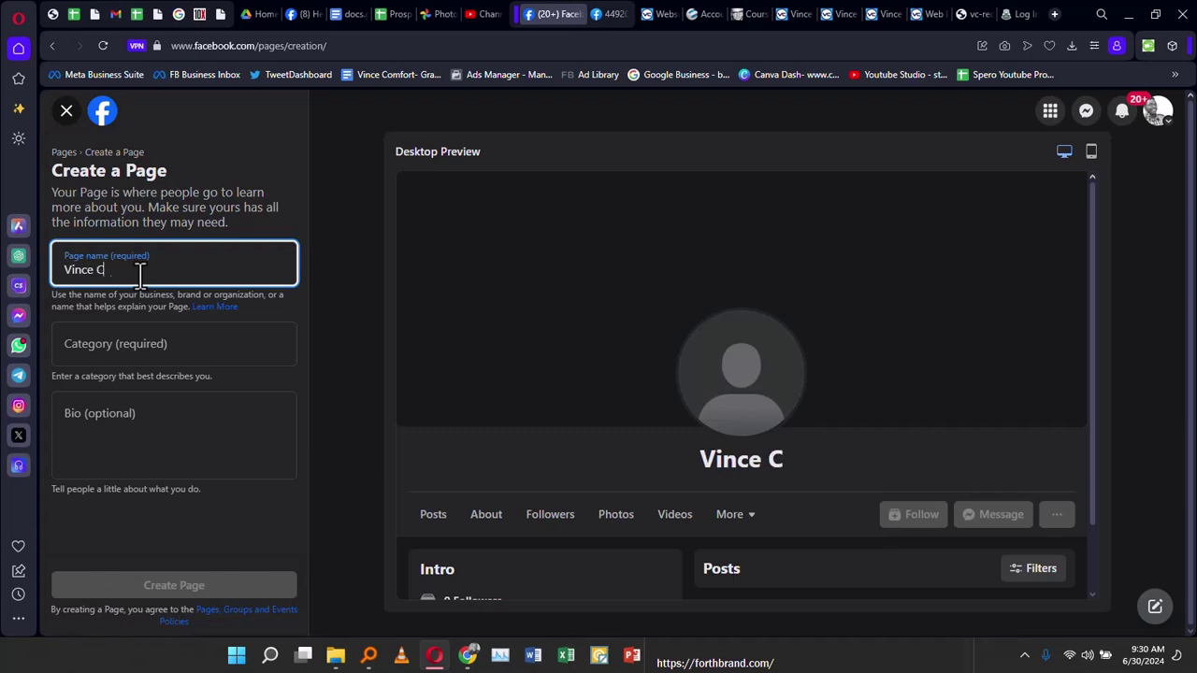
pyautogui.write('og')
pyautogui.press('BackSpace')
pyautogui.write('ffee')
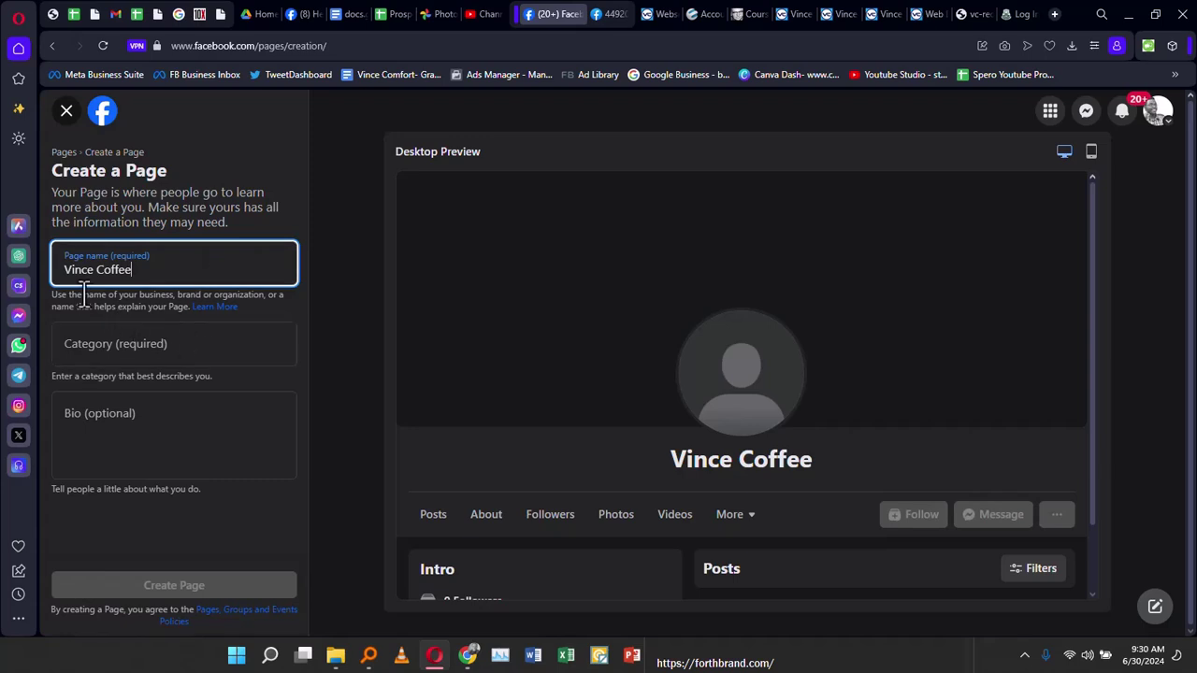
# - Search 'coffee' in the Category field and choose Coffee shop
pyautogui.click(140, 349)
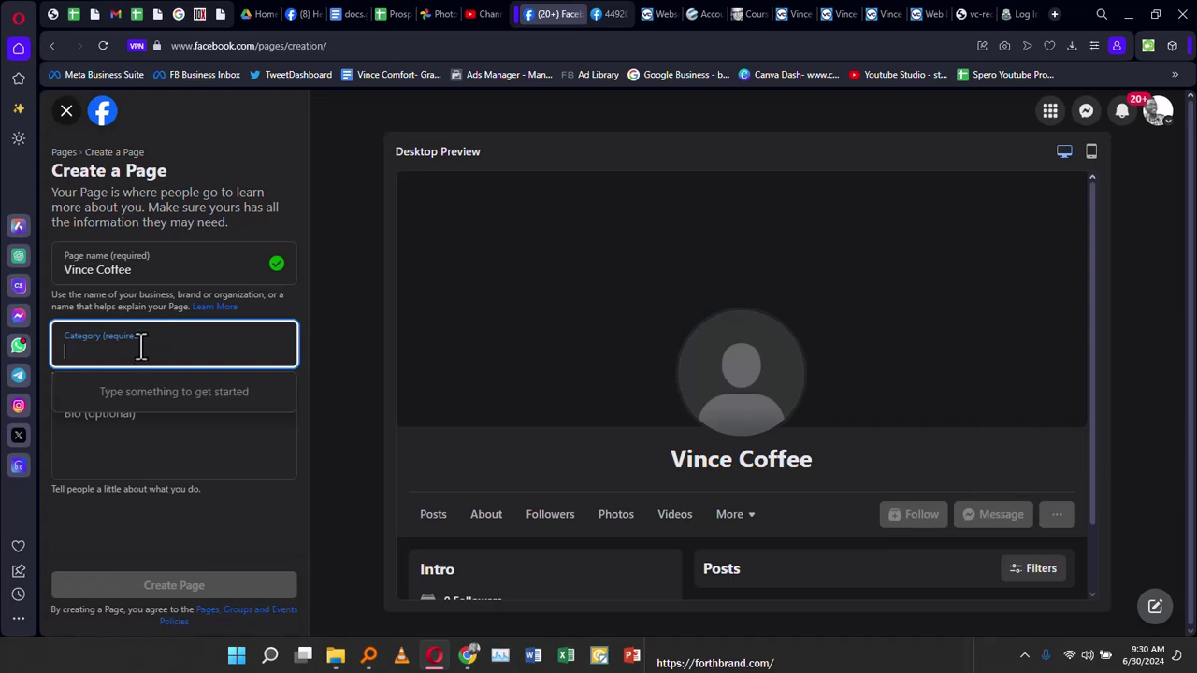
pyautogui.write('coff')
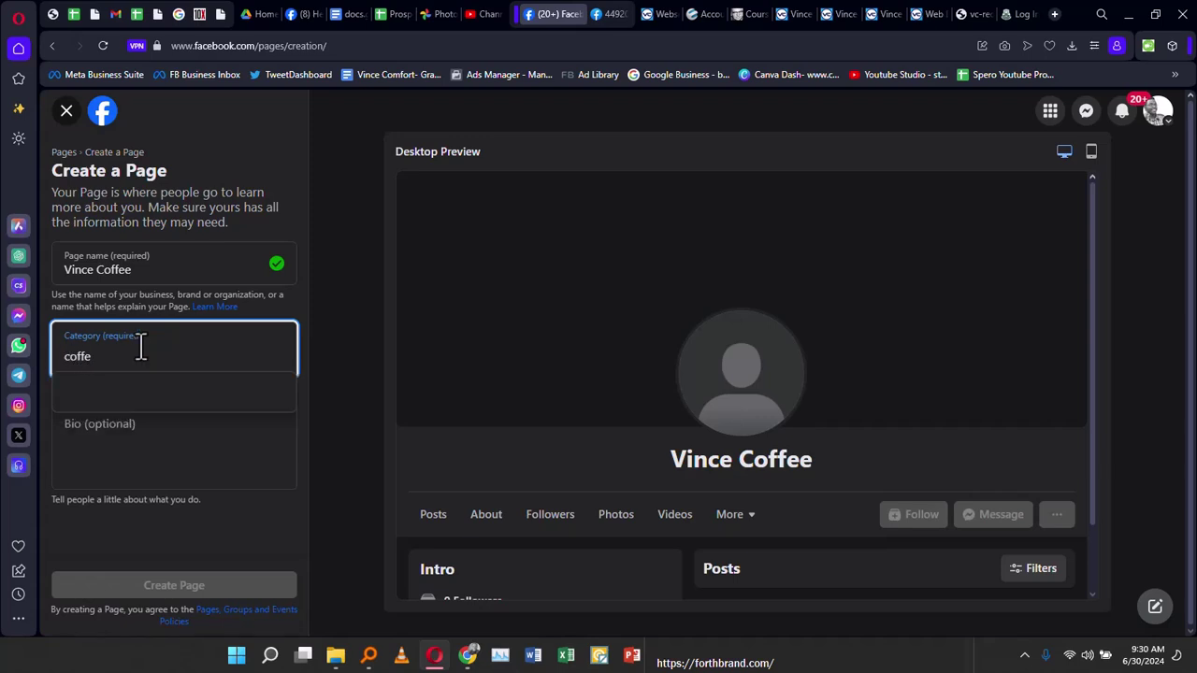
pyautogui.write('e')
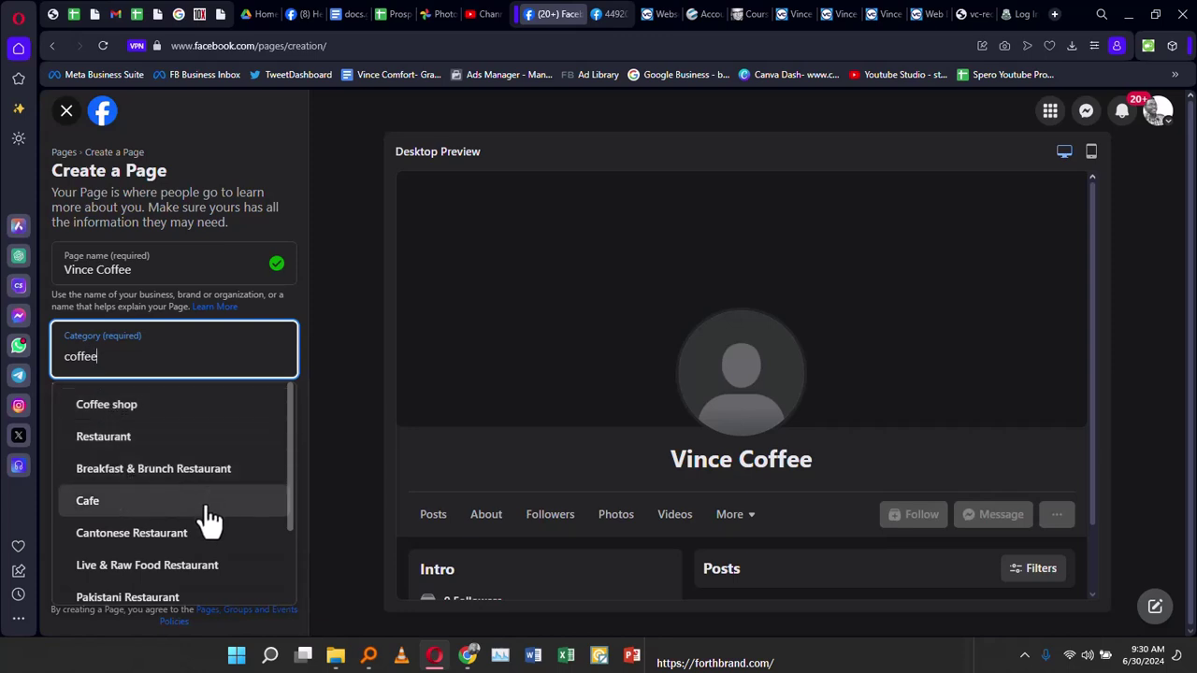
pyautogui.scroll(-2, 205, 533)
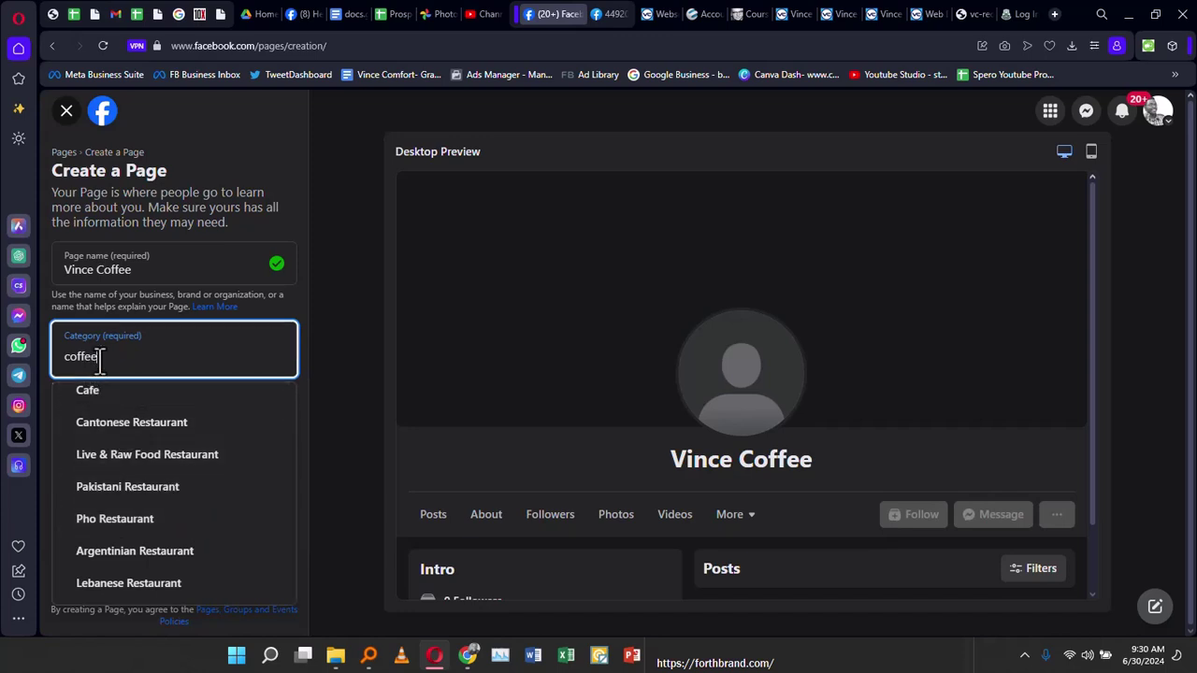
pyautogui.scroll(2, 121, 440)
pyautogui.click(125, 414)
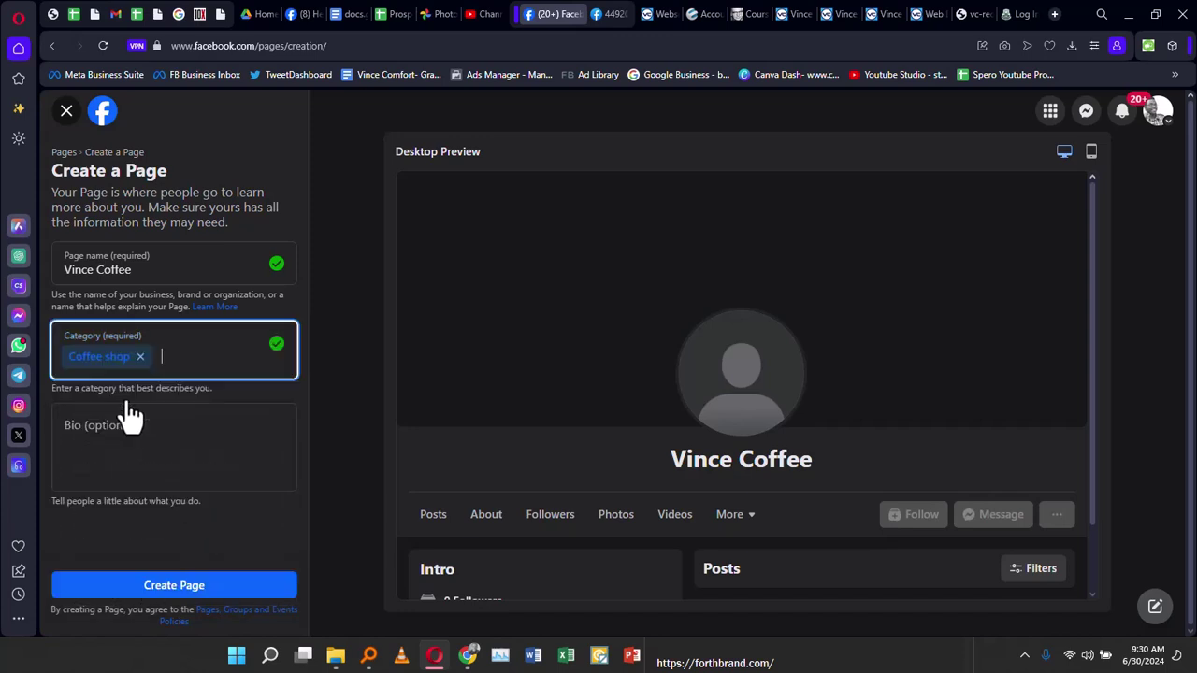
# - Enter the bio 'Come Join us for all your coffee.'
pyautogui.click(191, 438)
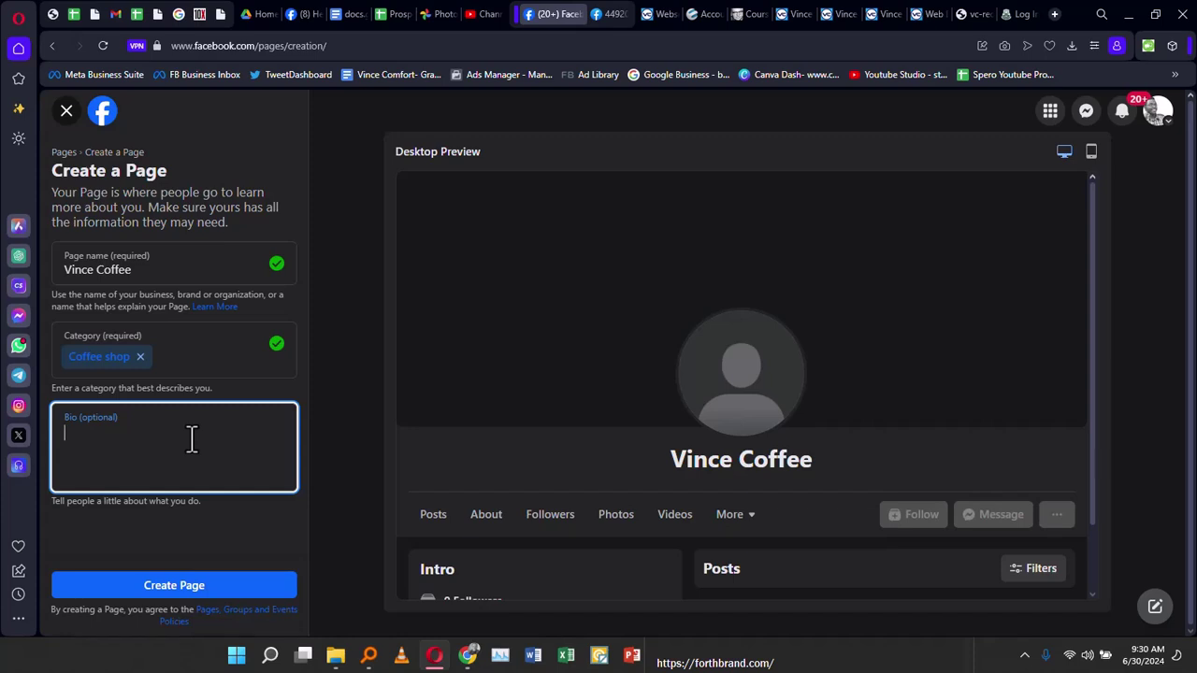
pyautogui.write('Come Join')
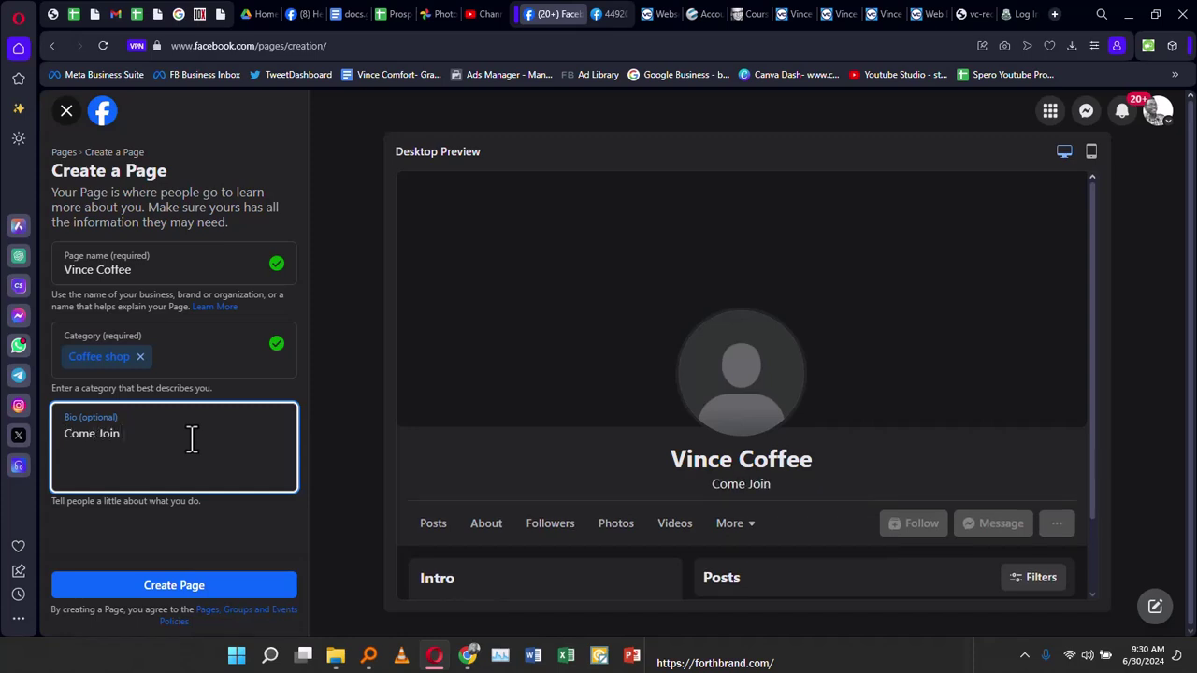
pyautogui.write(' us for ')
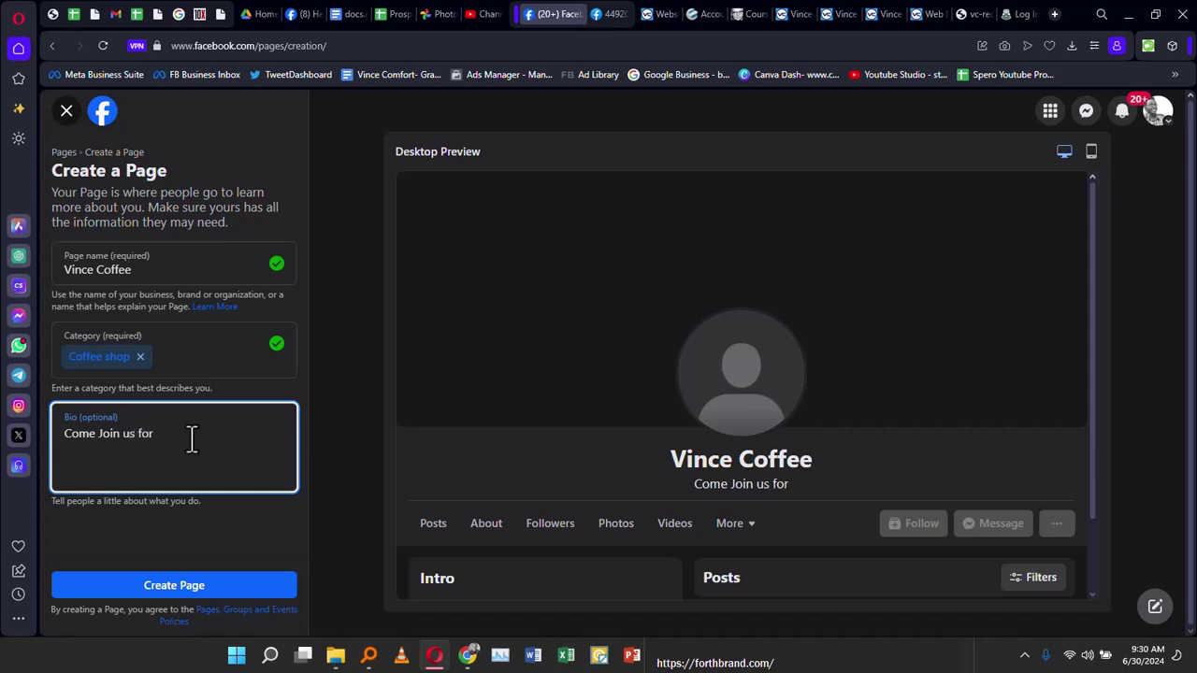
pyautogui.write('all ')
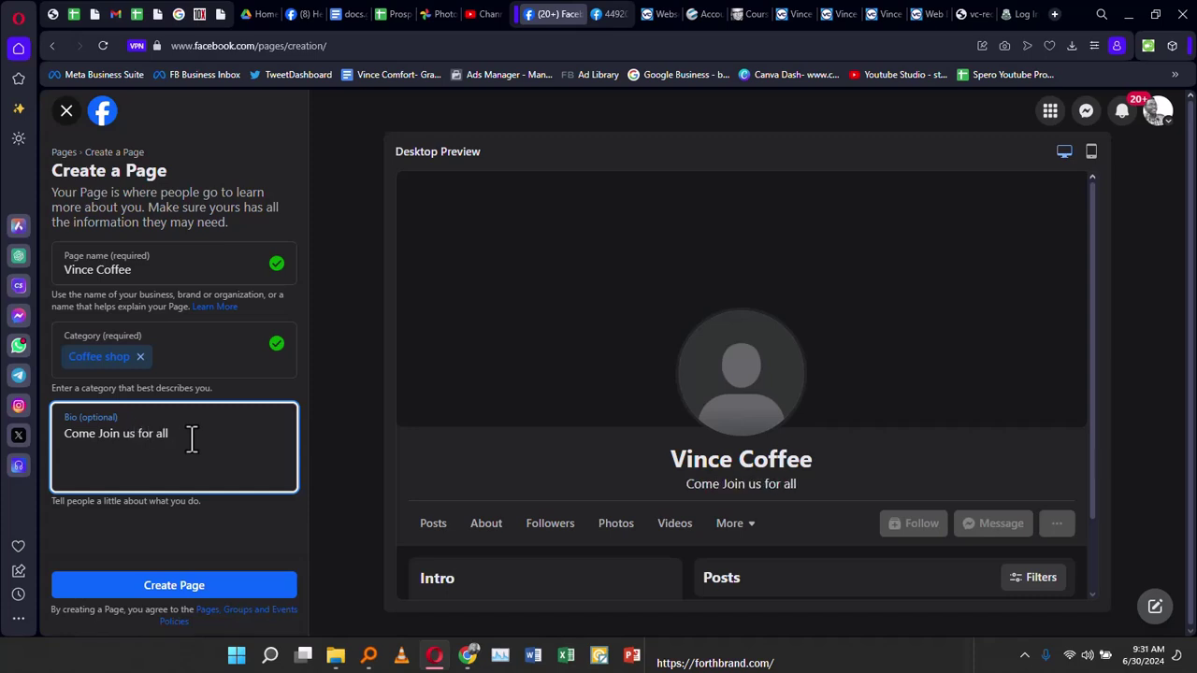
pyautogui.write('your c')
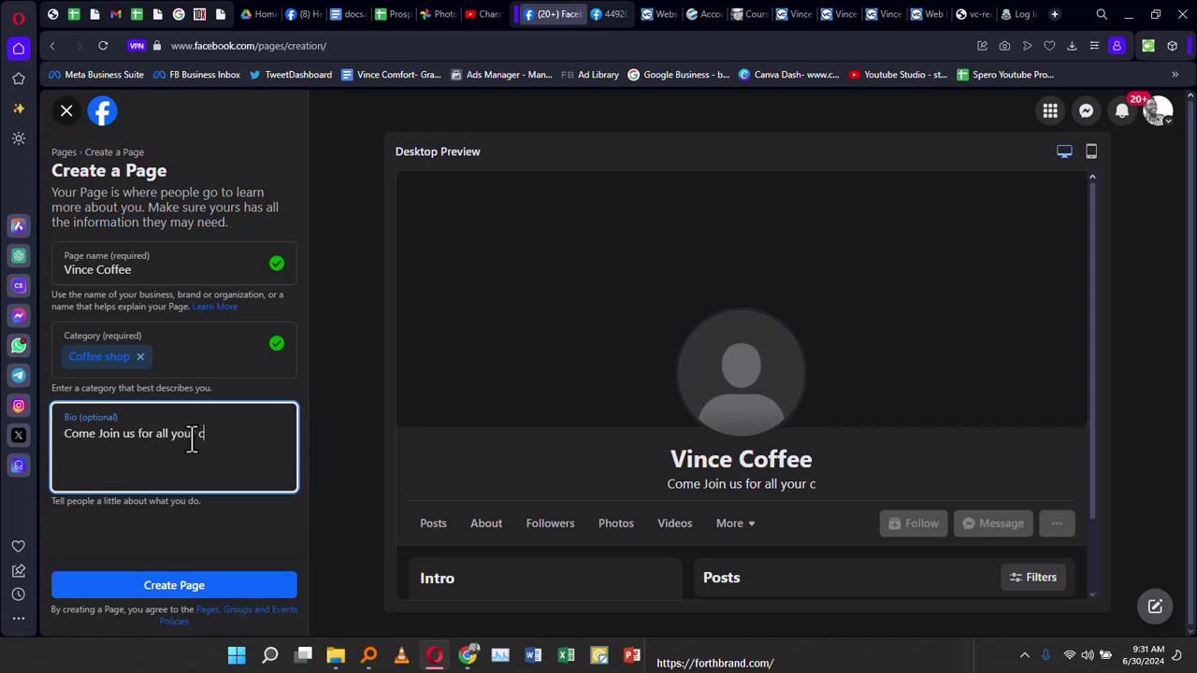
pyautogui.write('offee')
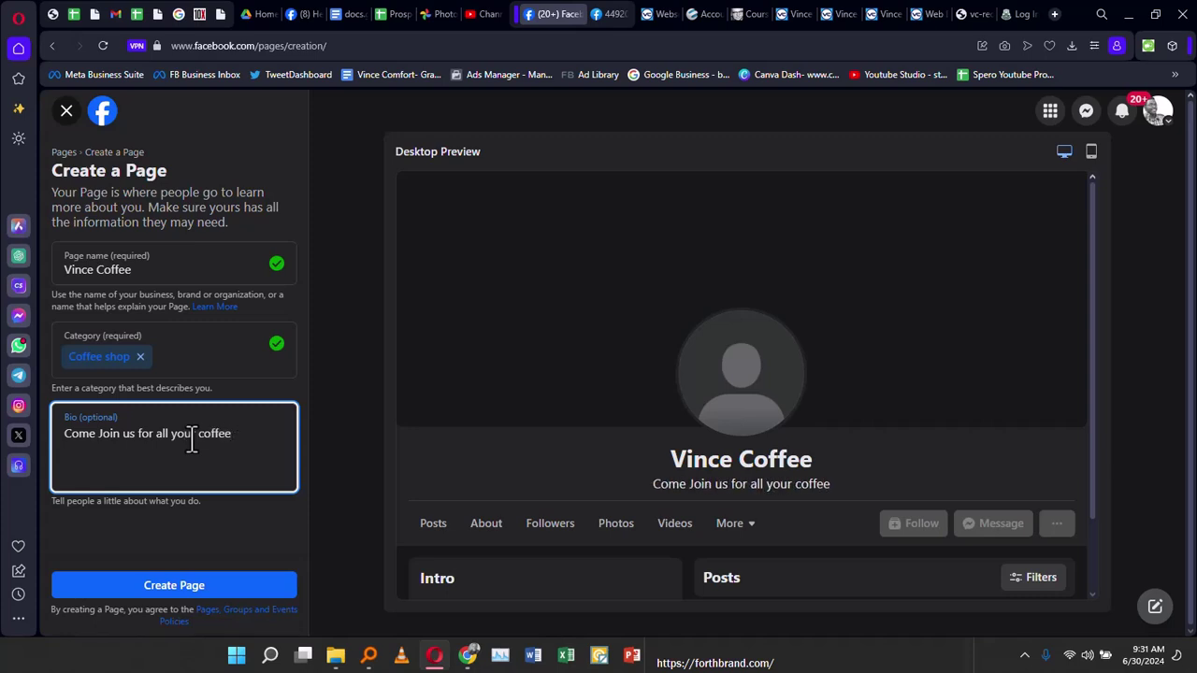
pyautogui.write('.')
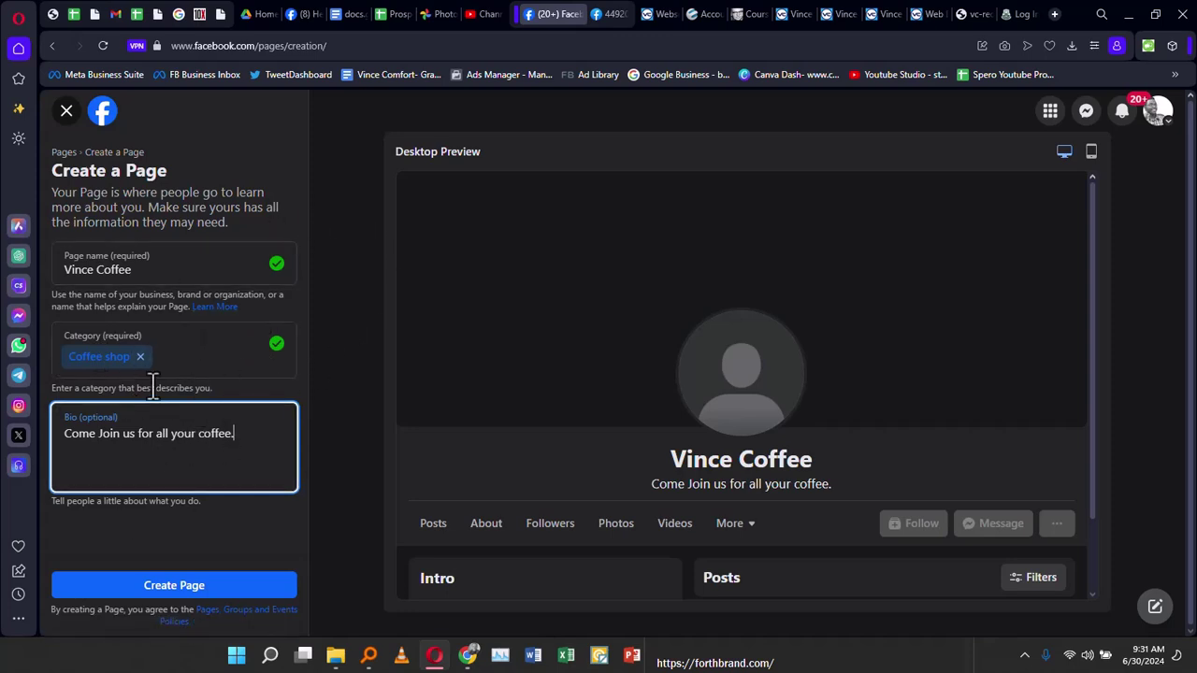
# - Create the Vince Coffee page with the entered name, category and bio
pyautogui.click(159, 591)
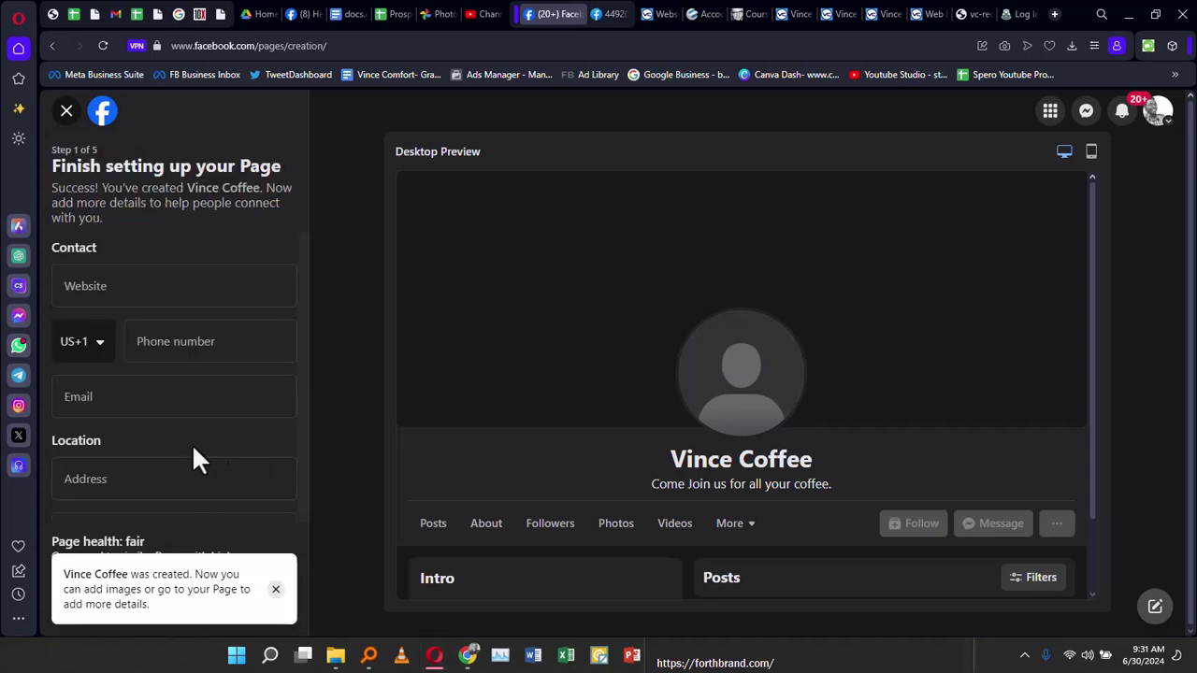
pyautogui.scroll(-1, 192, 459)
pyautogui.scroll(-1, 140, 393)
pyautogui.scroll(2, 120, 346)
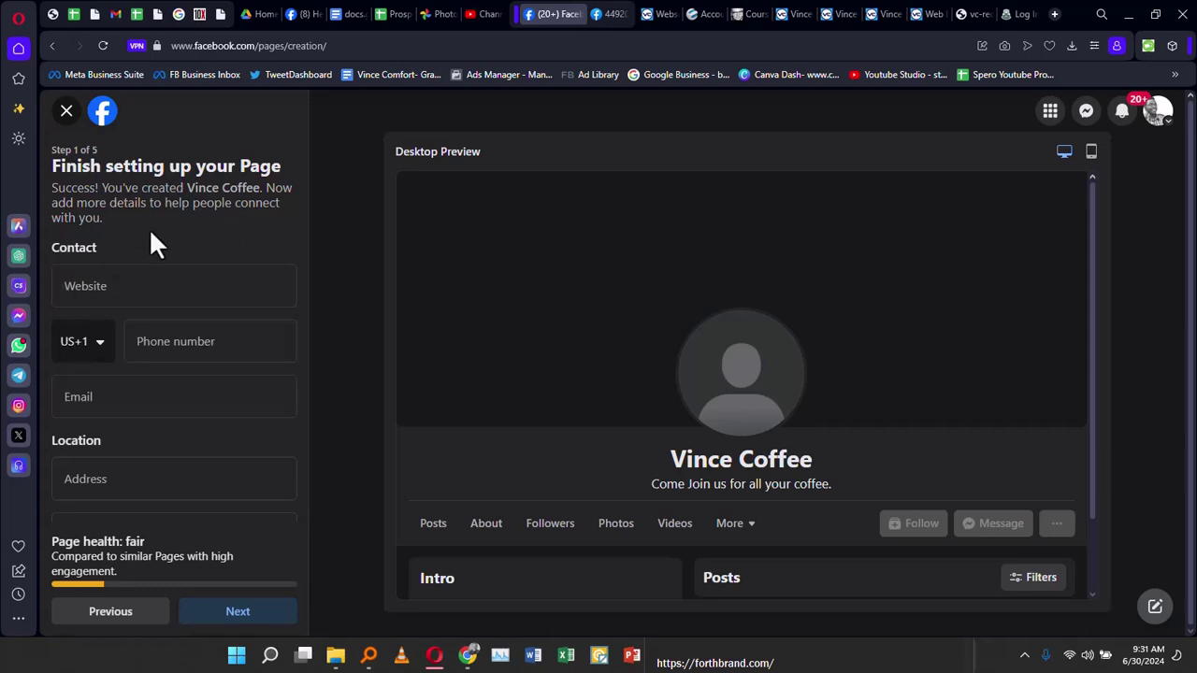
pyautogui.scroll(-3, 173, 280)
pyautogui.scroll(3, 147, 355)
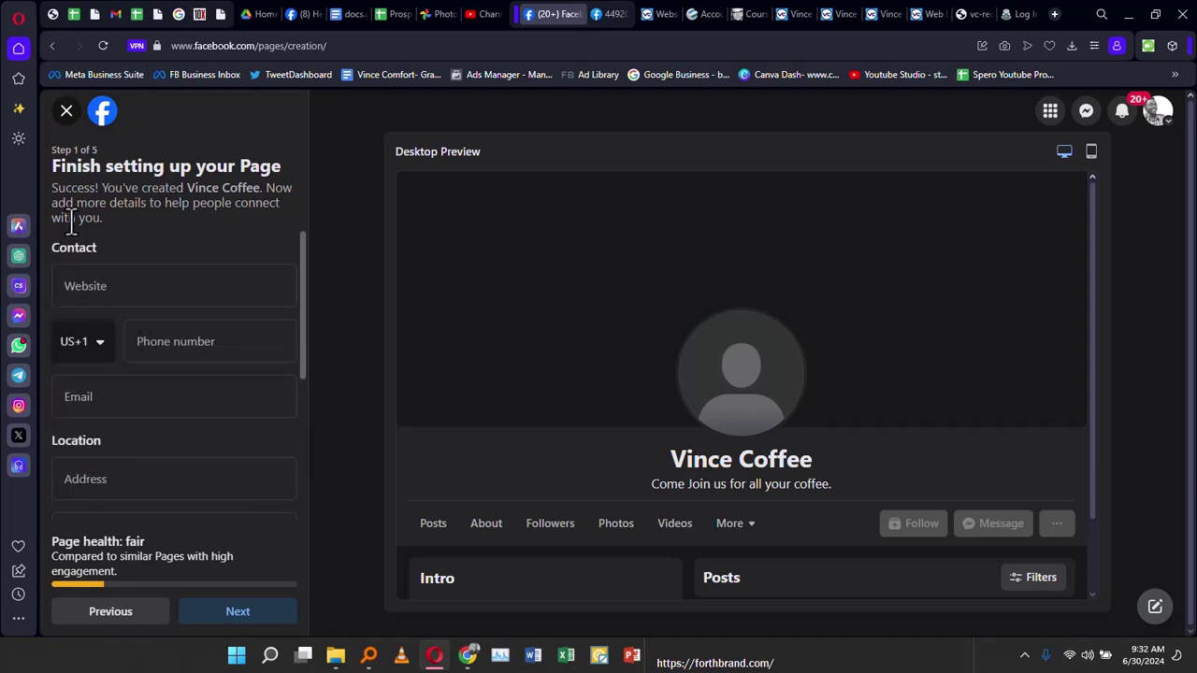
# - Review the website and phone country-code fields, then scroll down to the Hours options
pyautogui.click(168, 290)
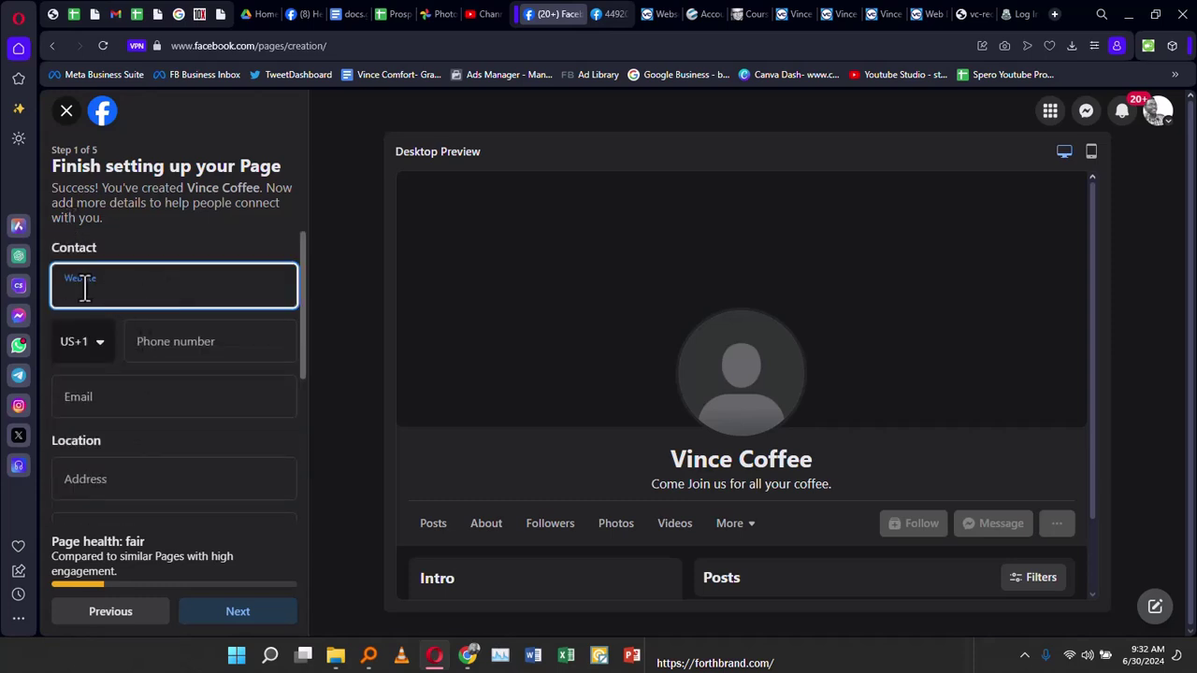
pyautogui.click(95, 358)
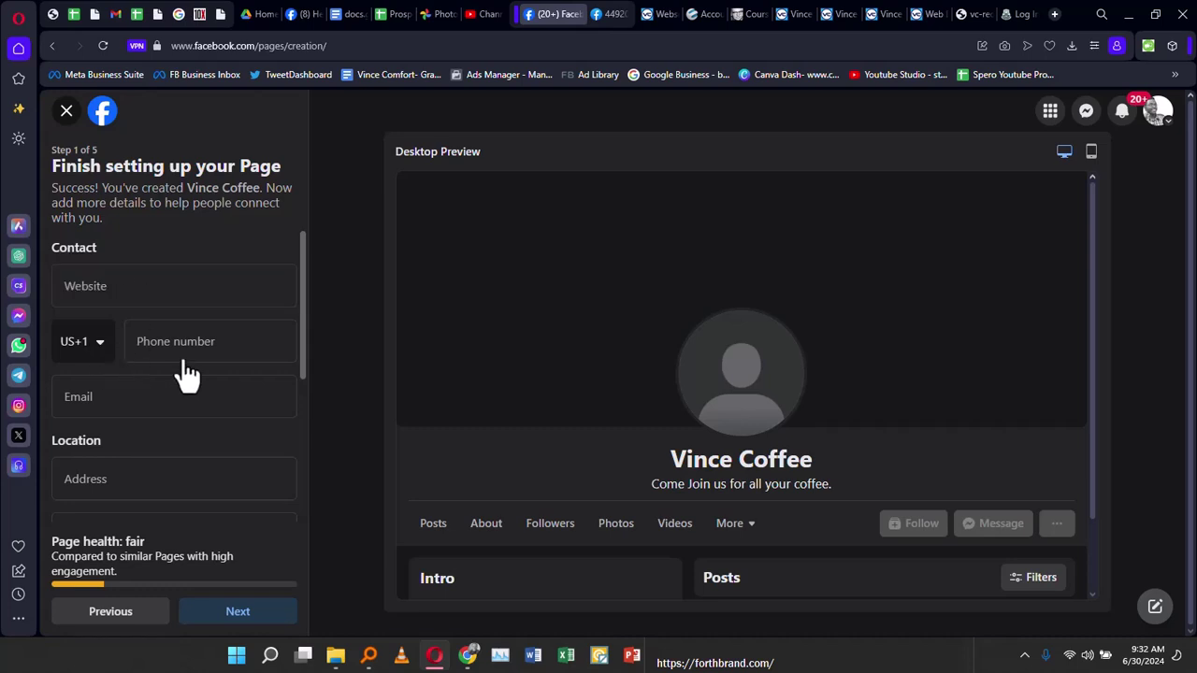
pyautogui.click(218, 383)
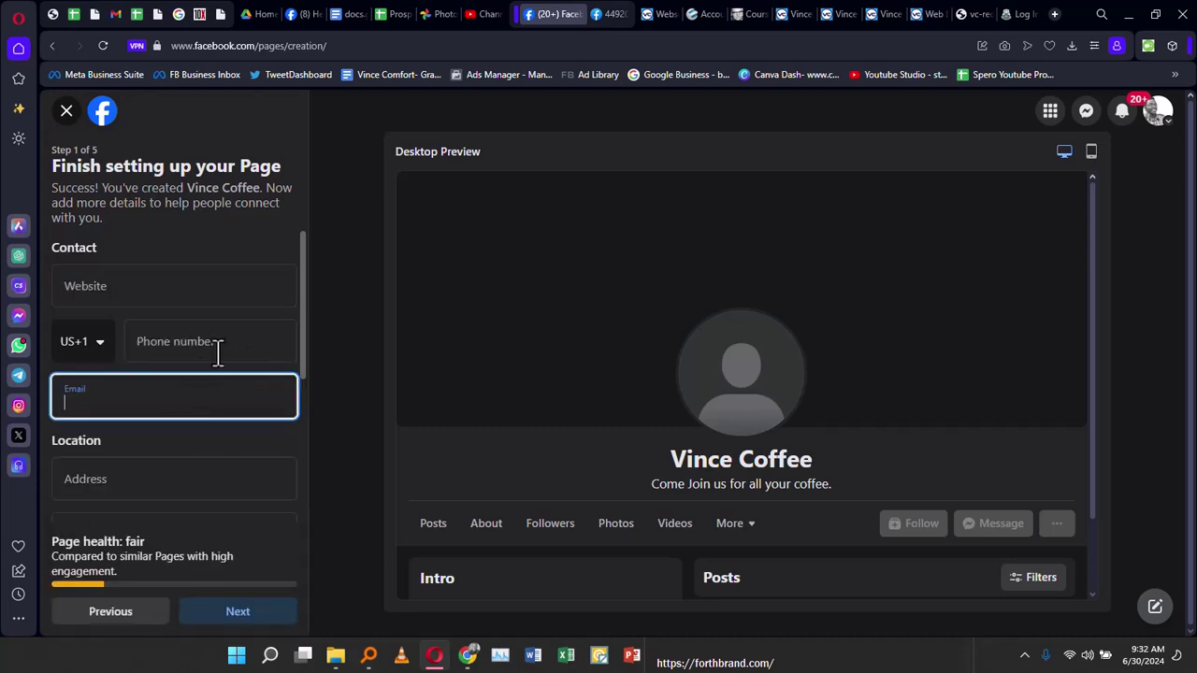
pyautogui.scroll(-2, 210, 393)
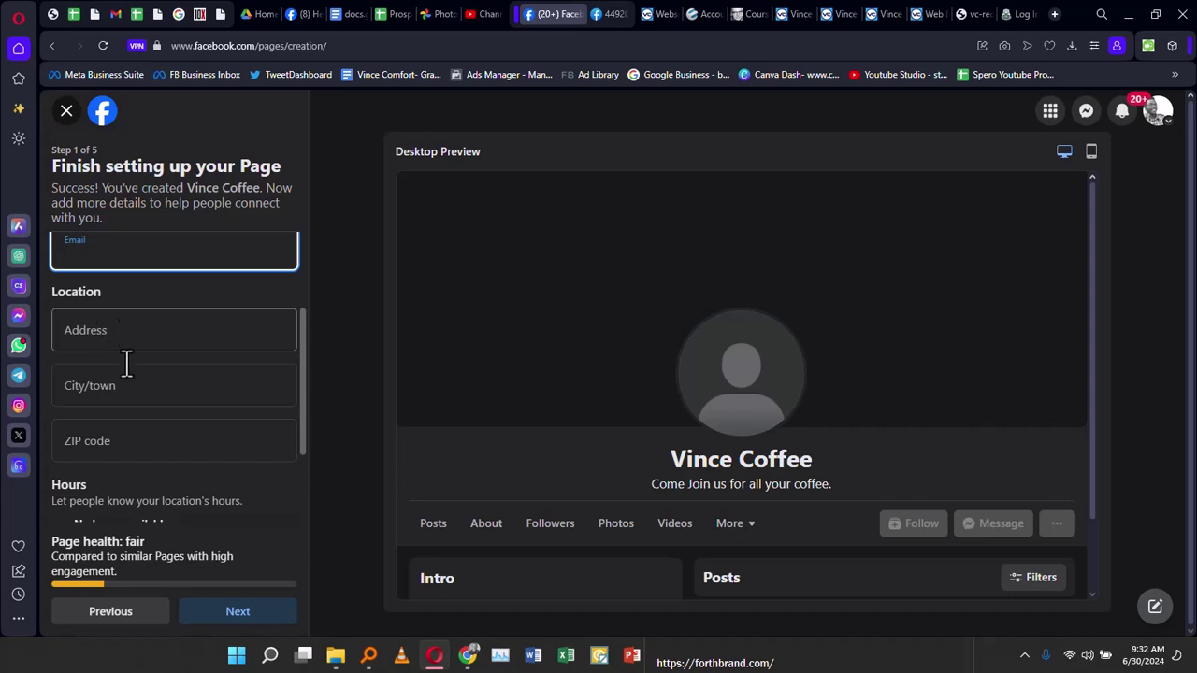
pyautogui.scroll(-1, 125, 363)
pyautogui.scroll(-1, 107, 392)
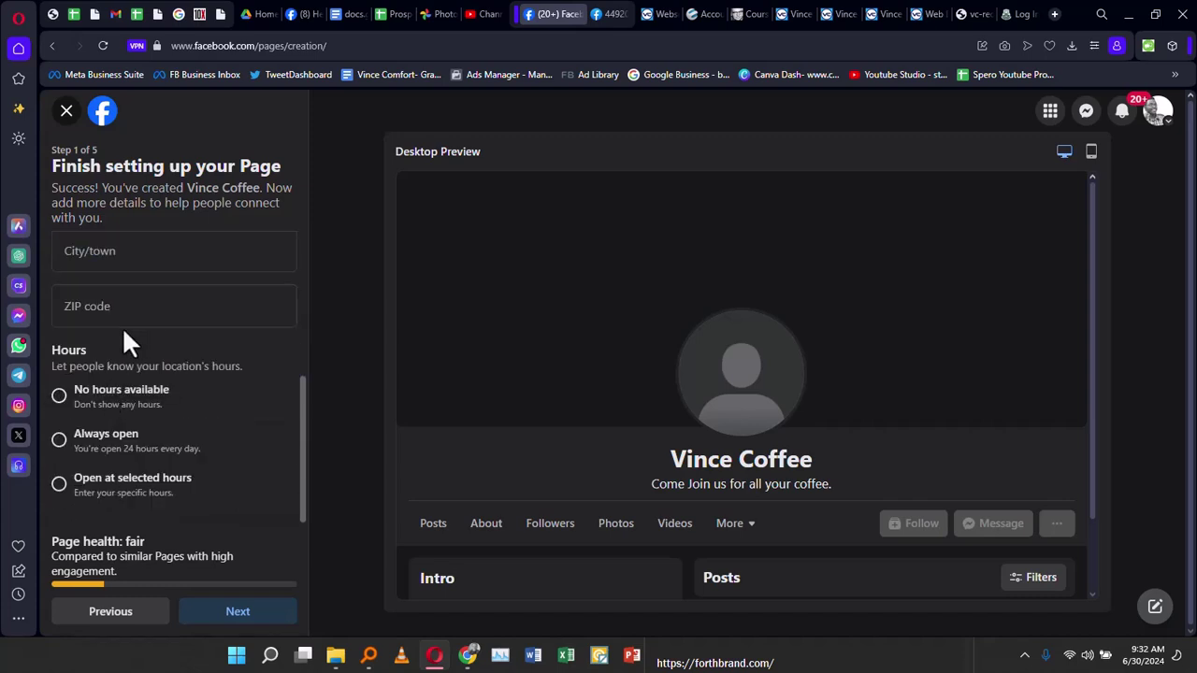
# - Switch to selected hours and save Monday's hours as 8:00 AM to 5:00 PM
pyautogui.click(60, 439)
pyautogui.click(84, 482)
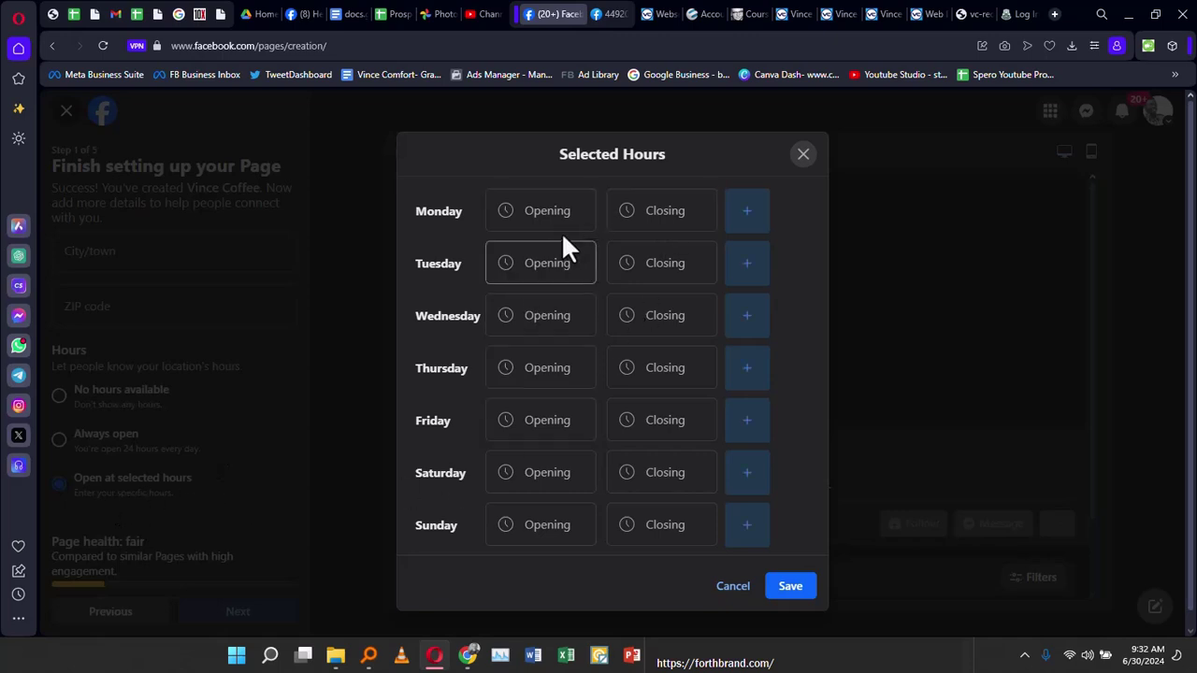
pyautogui.click(542, 211)
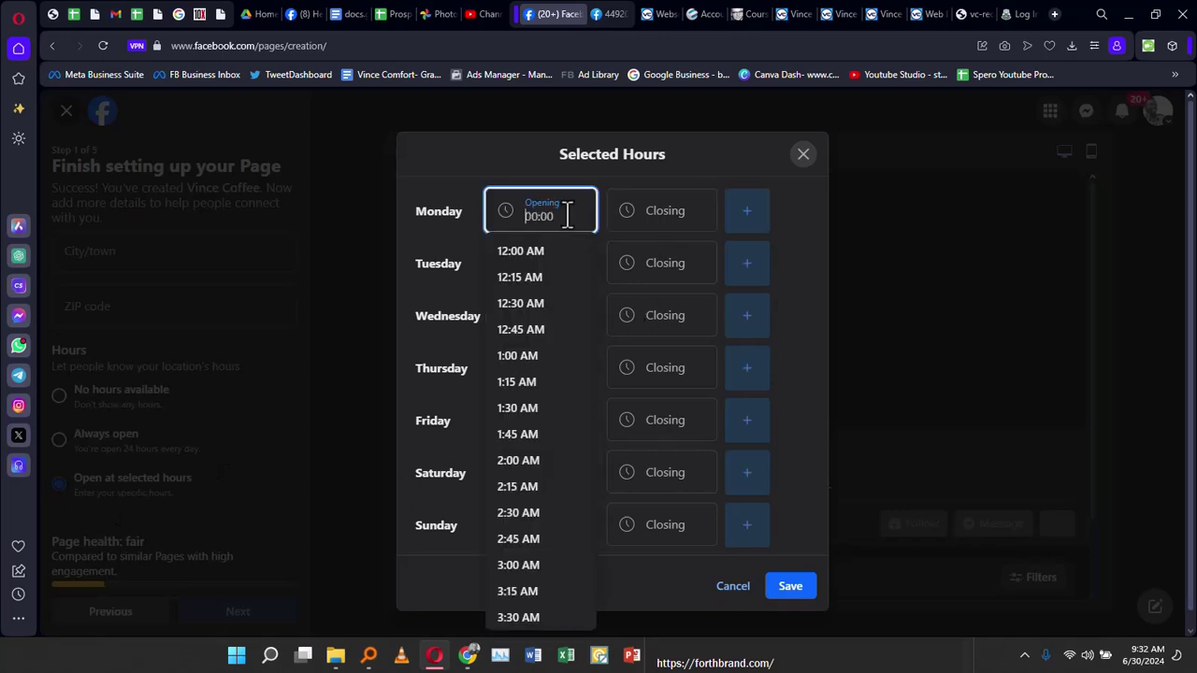
pyautogui.scroll(-5, 524, 523)
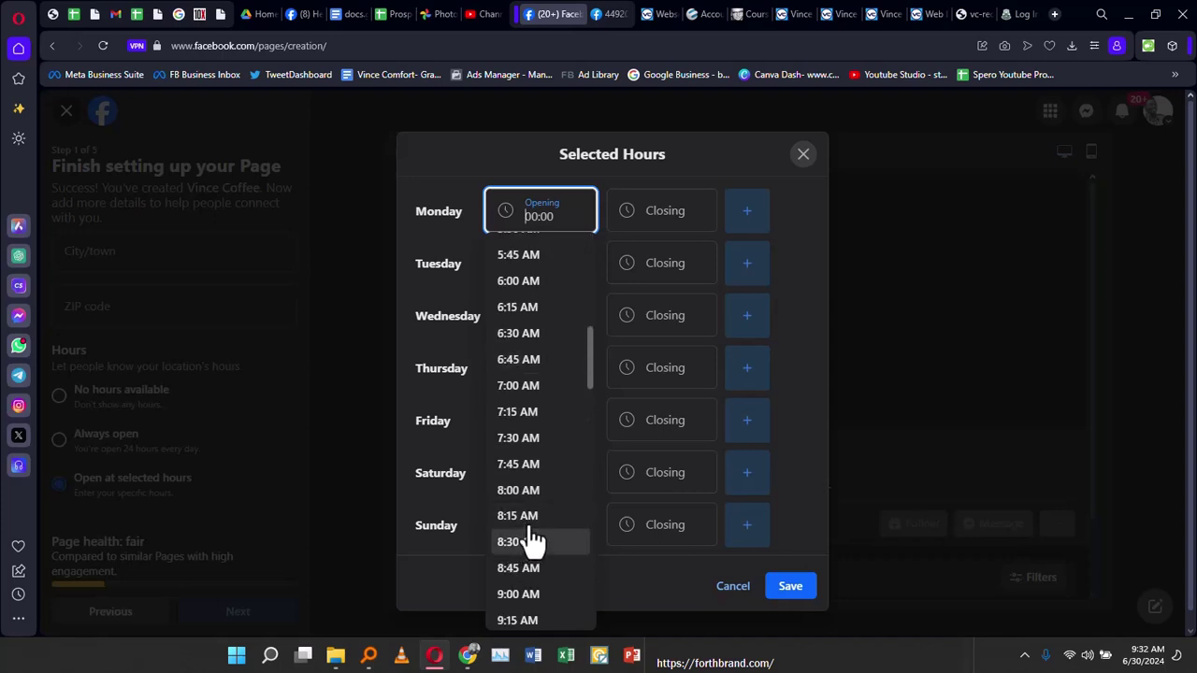
pyautogui.click(531, 492)
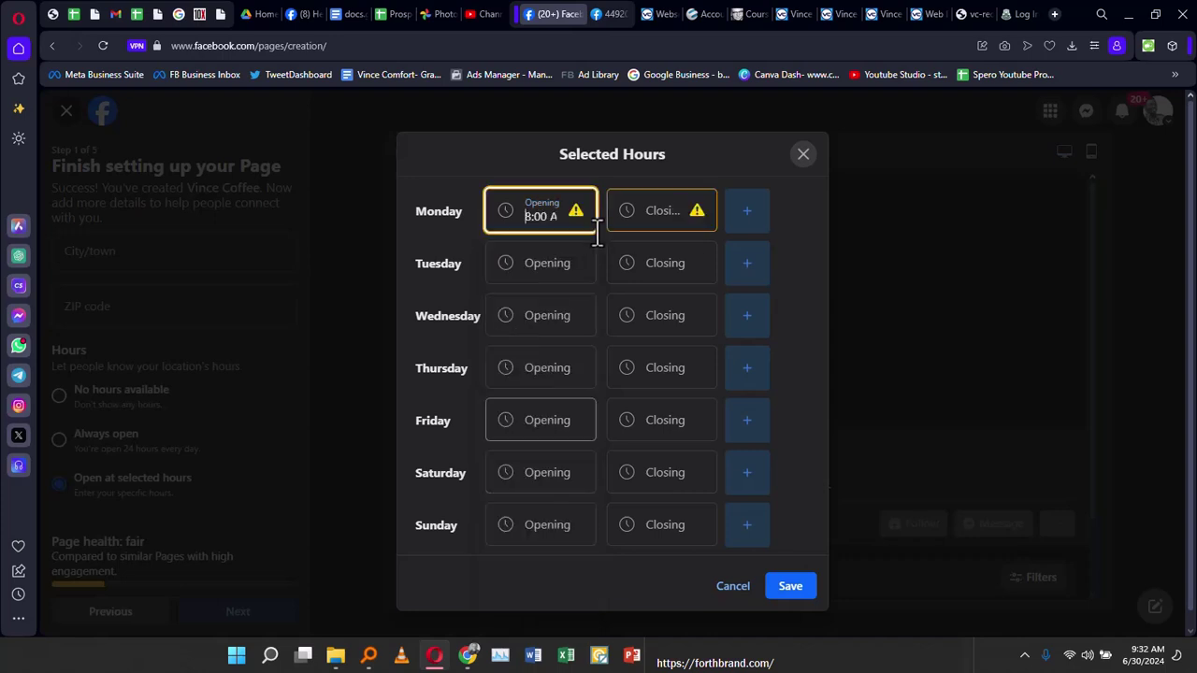
pyautogui.click(657, 213)
pyautogui.scroll(-5, 660, 579)
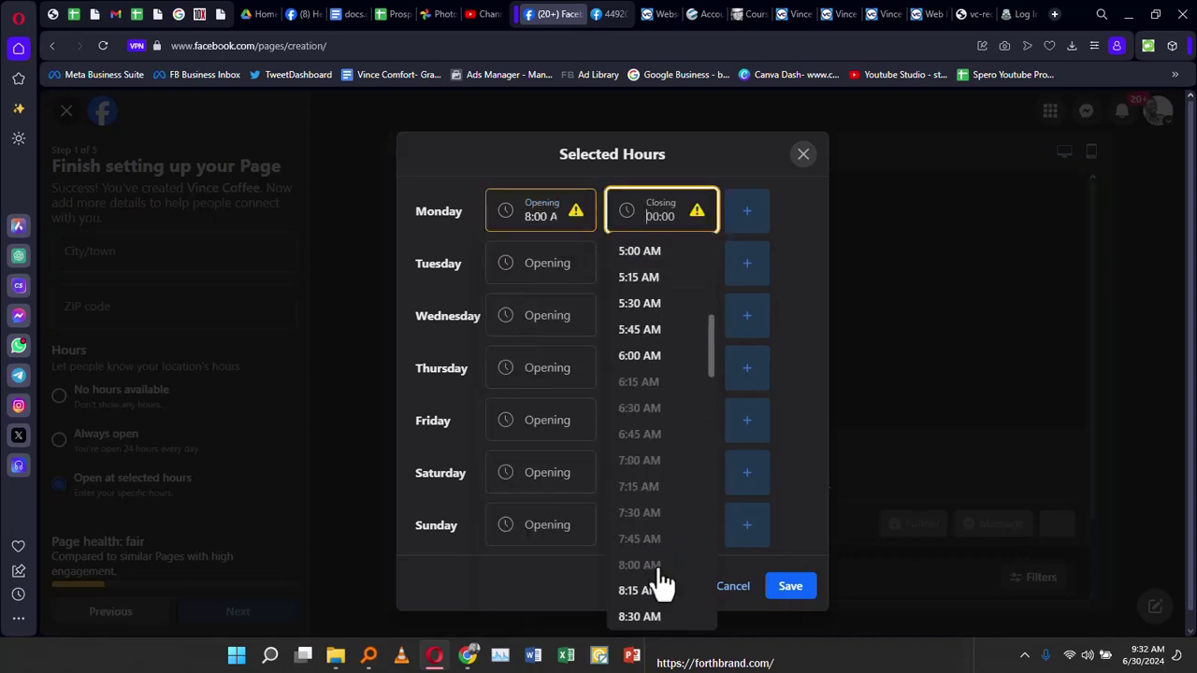
pyautogui.scroll(-5, 661, 582)
pyautogui.scroll(-1, 660, 584)
pyautogui.scroll(-3, 660, 579)
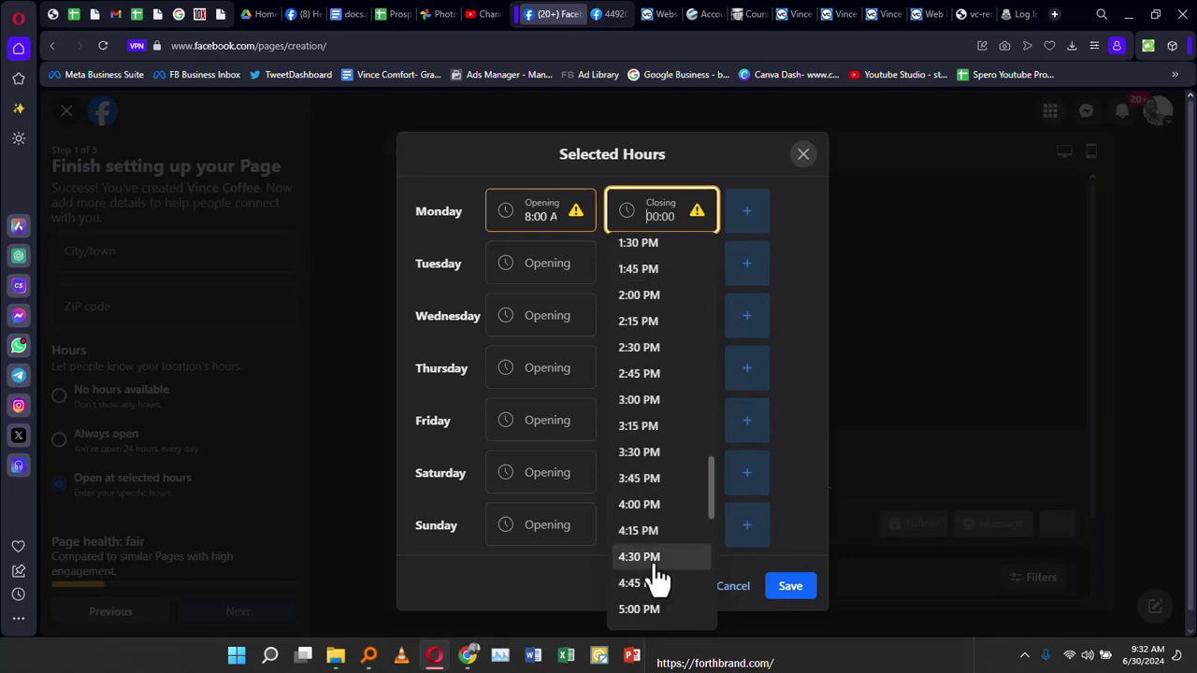
pyautogui.click(640, 613)
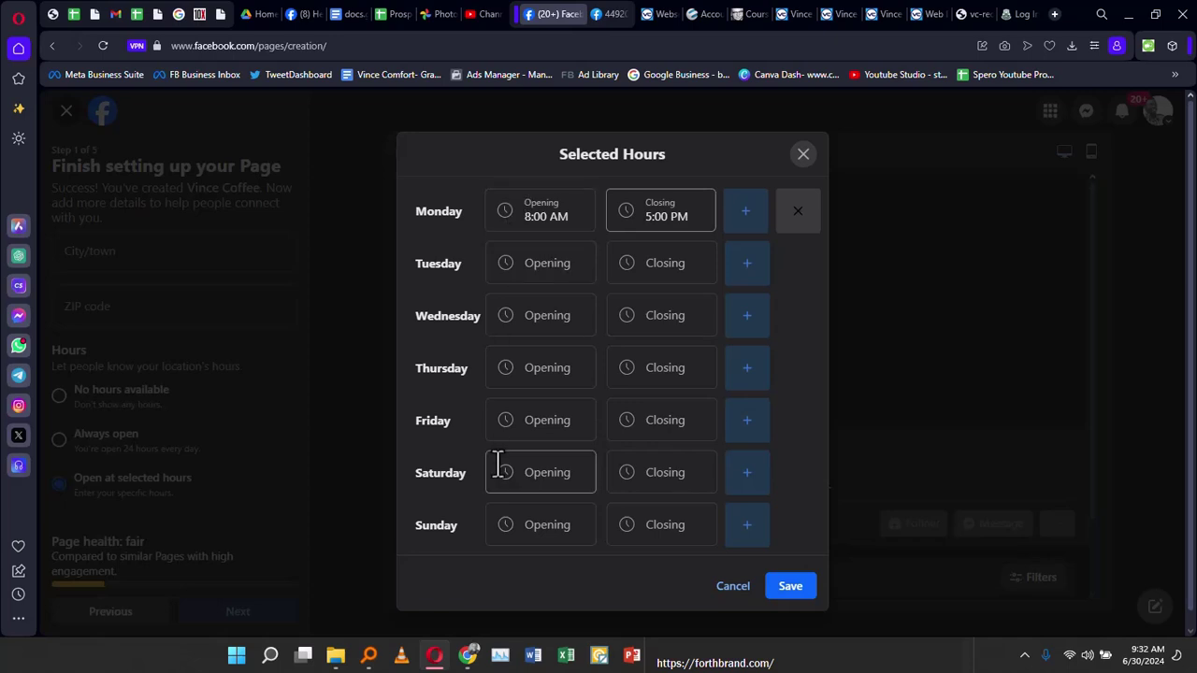
pyautogui.click(794, 591)
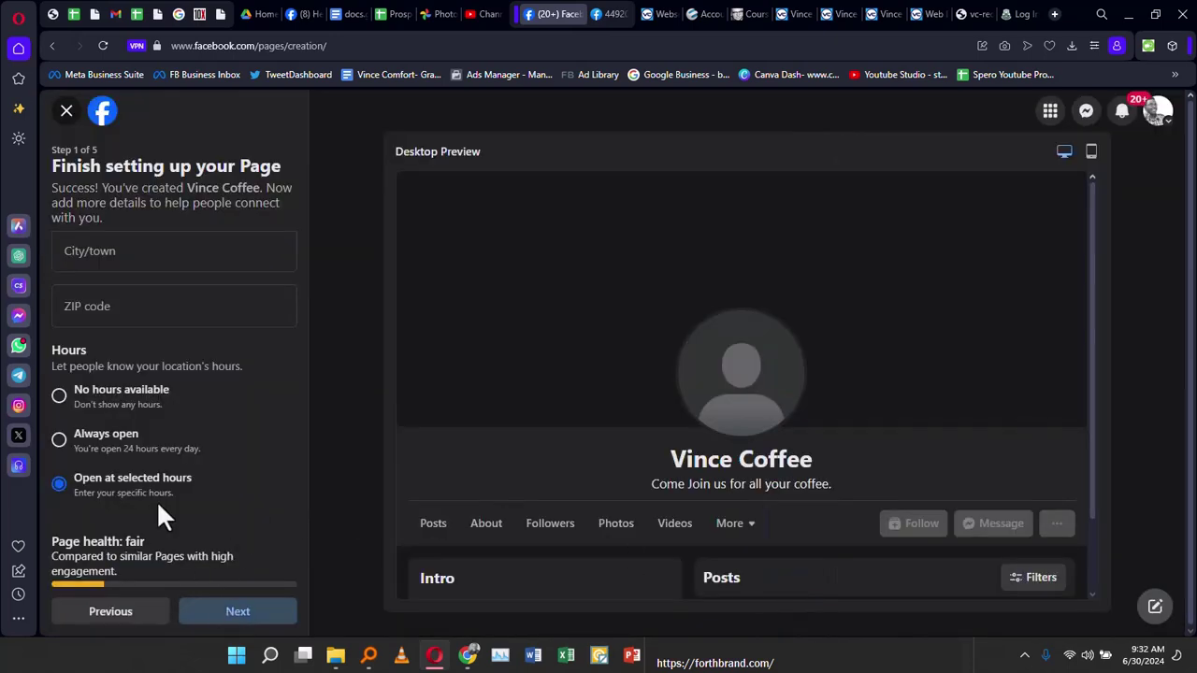
# - Advance past setup step one and the Customize your Page step
pyautogui.scroll(3, 141, 322)
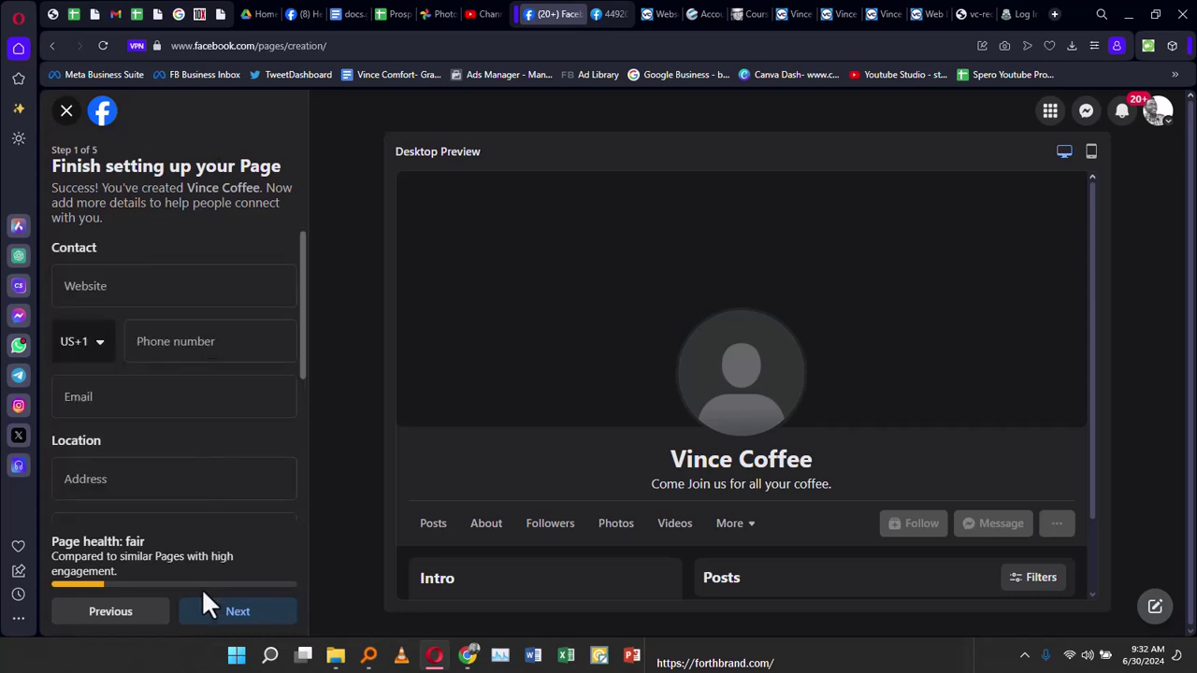
pyautogui.click(216, 617)
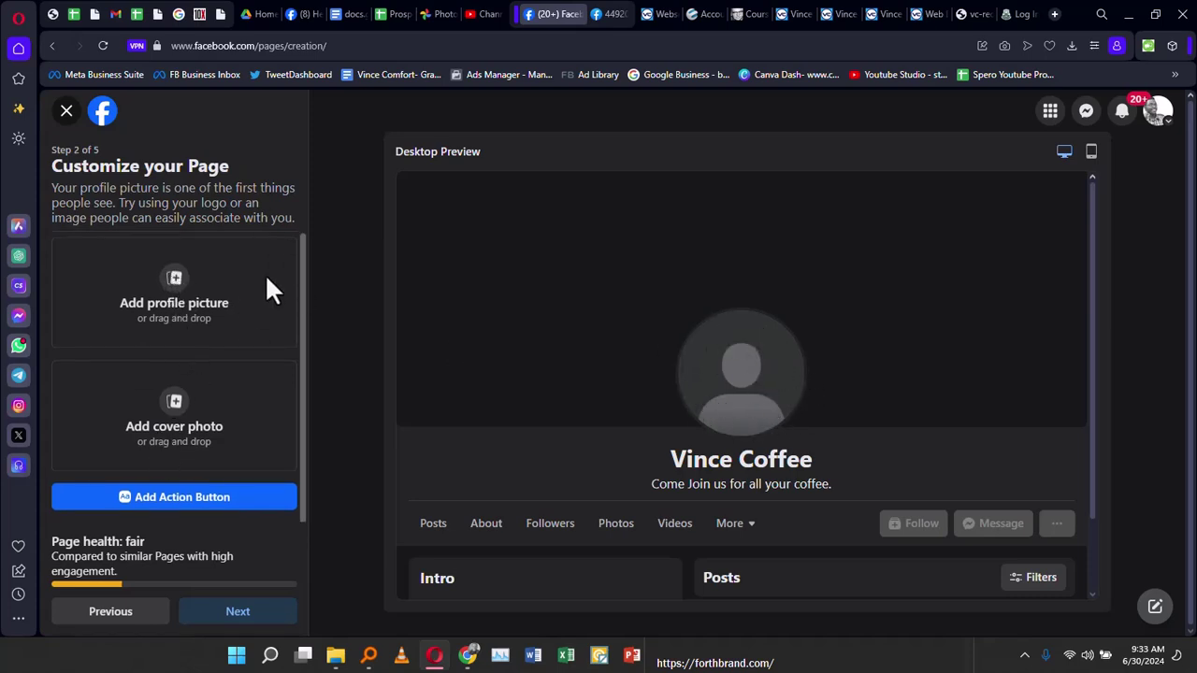
pyautogui.click(241, 621)
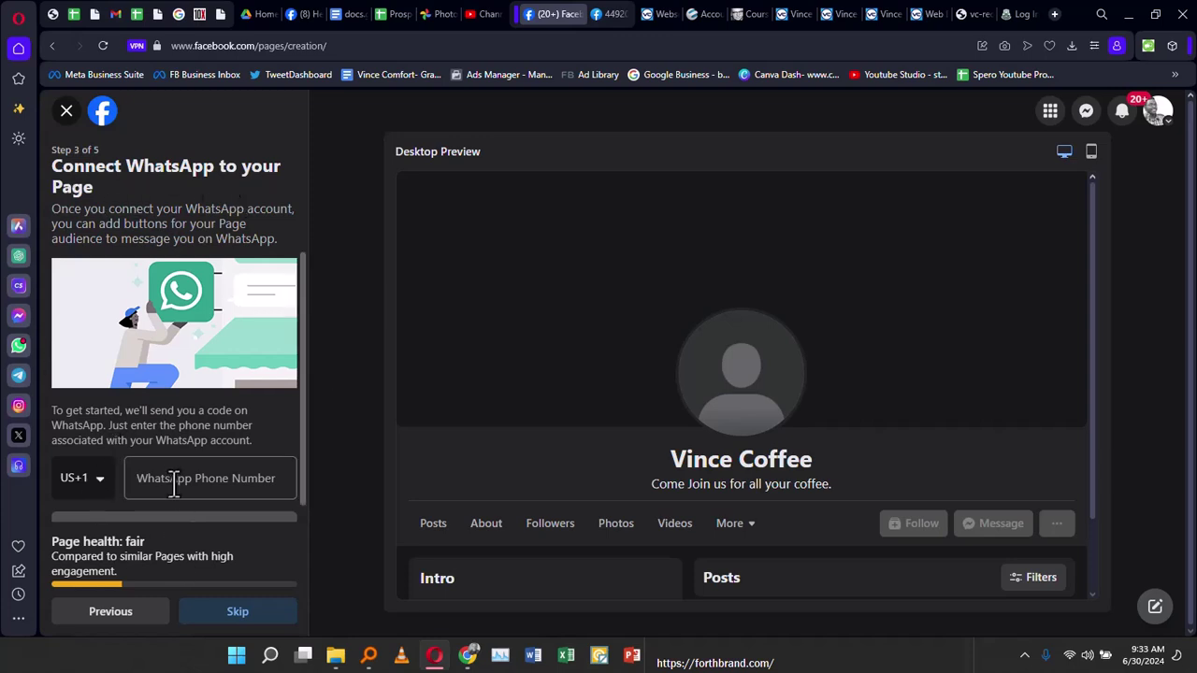
# - Activate the WhatsApp phone number field on the Connect WhatsApp step
pyautogui.scroll(-1, 173, 487)
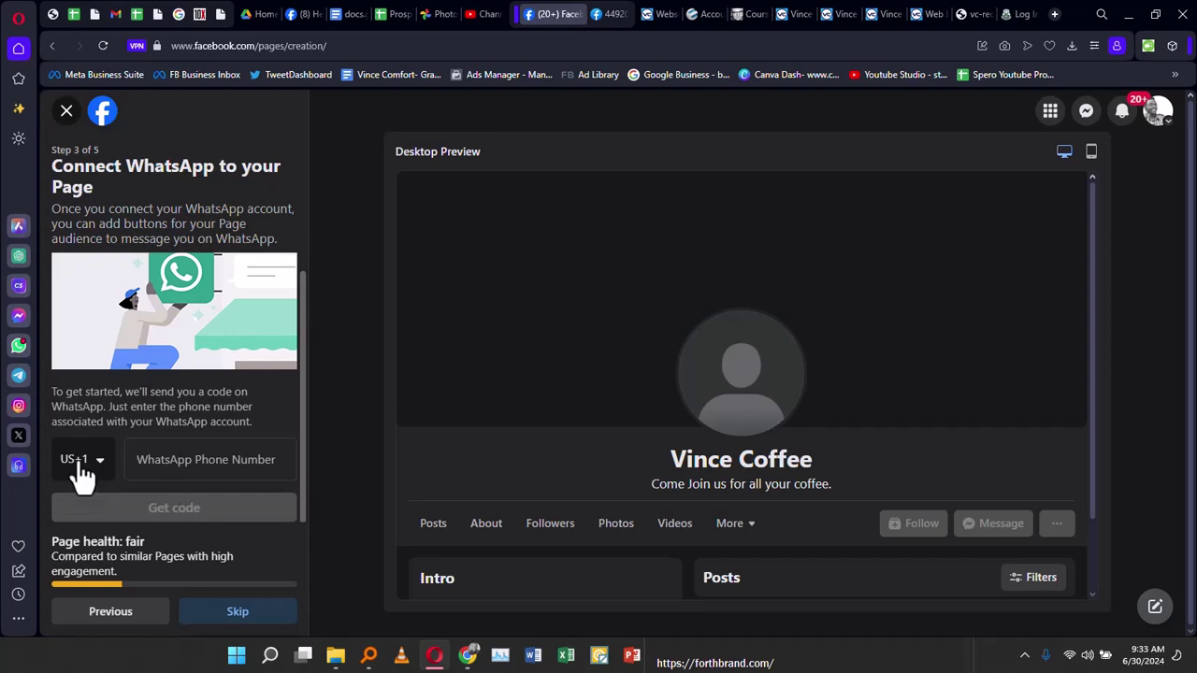
pyautogui.click(260, 480)
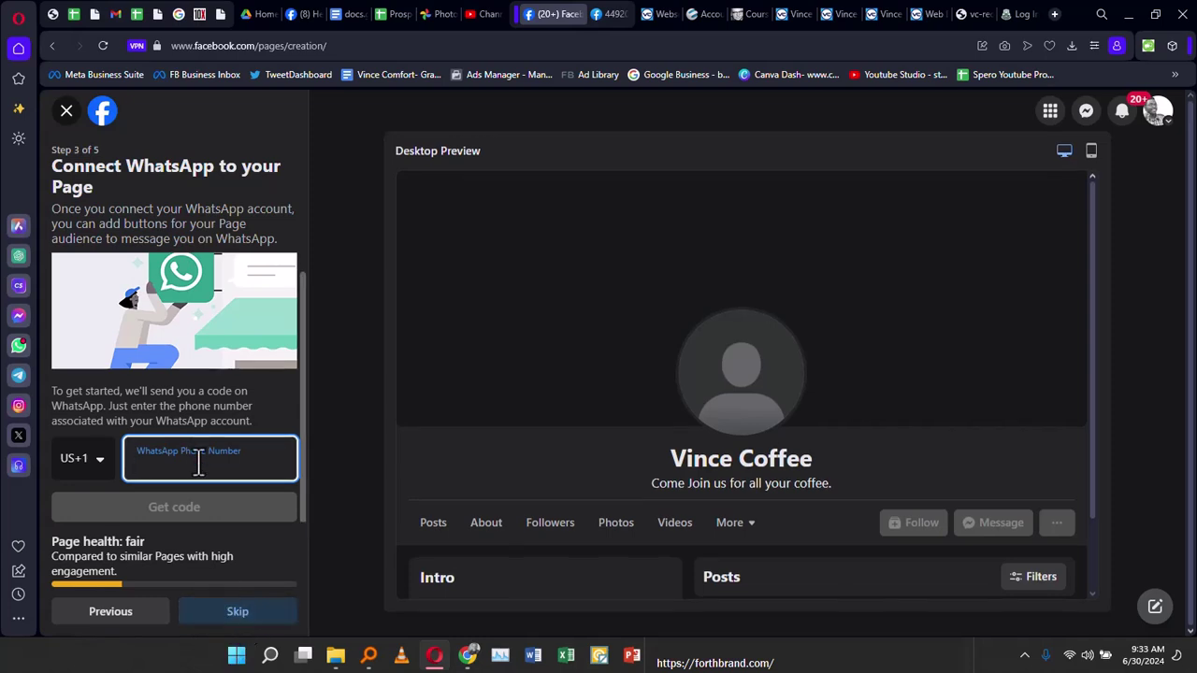
# - Skip WhatsApp and send page invites to the first 1000 of 4144 friends
pyautogui.click(238, 614)
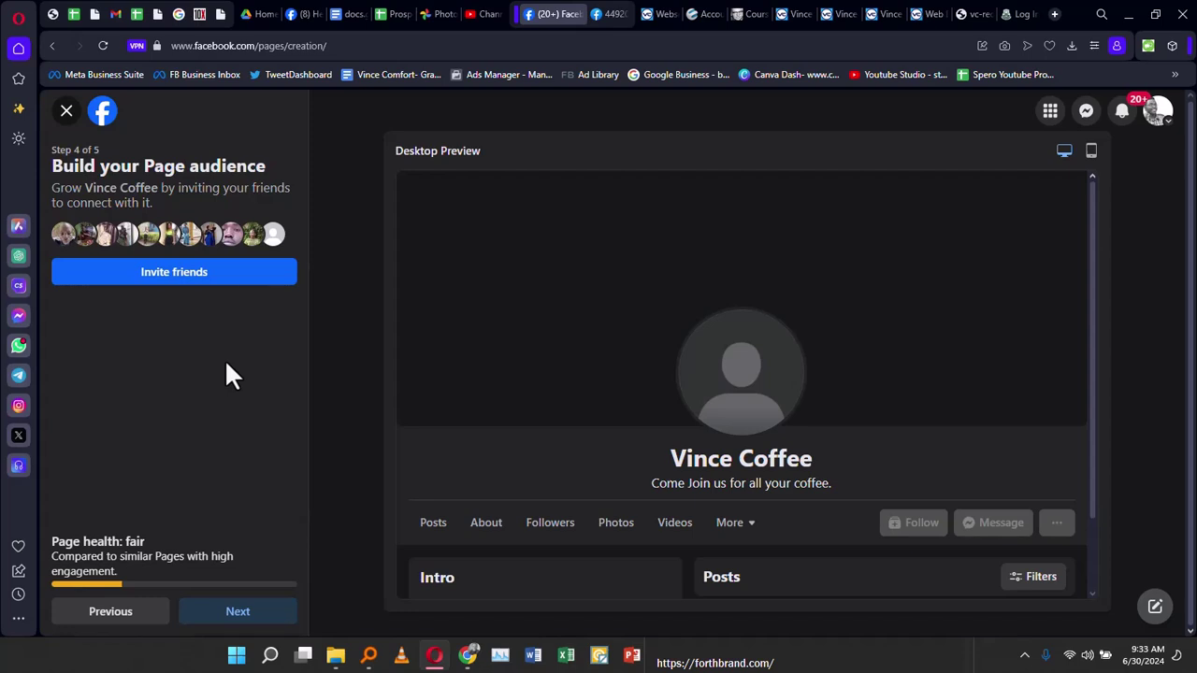
pyautogui.click(138, 281)
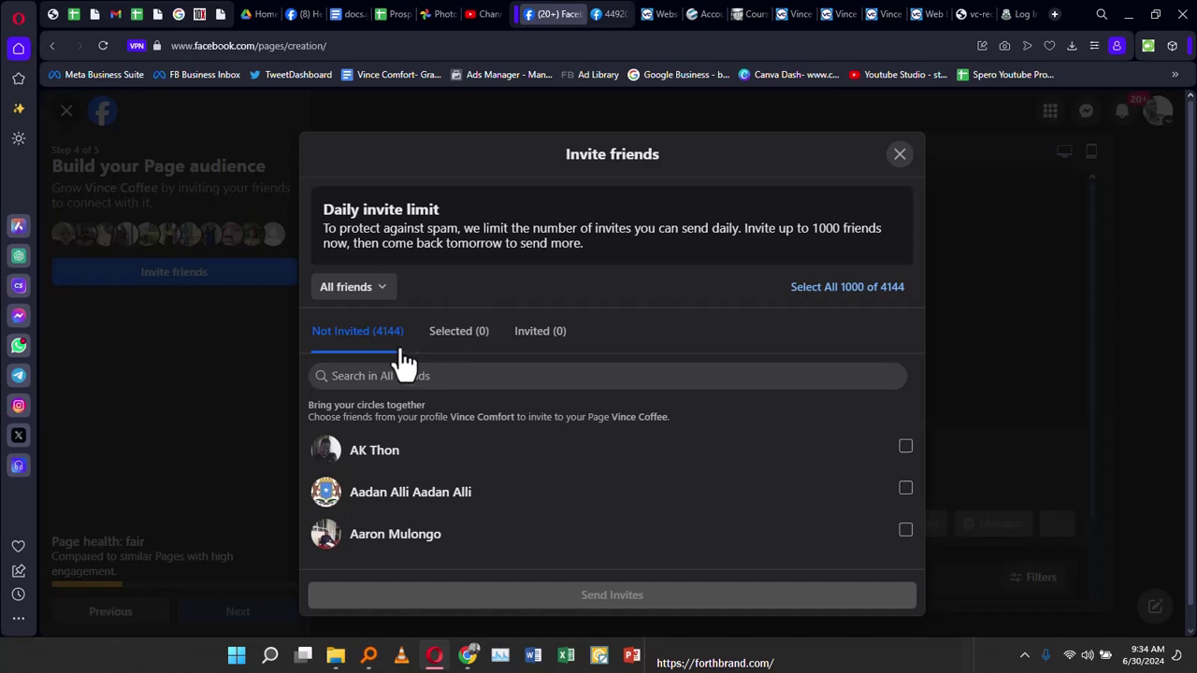
pyautogui.scroll(-1, 393, 420)
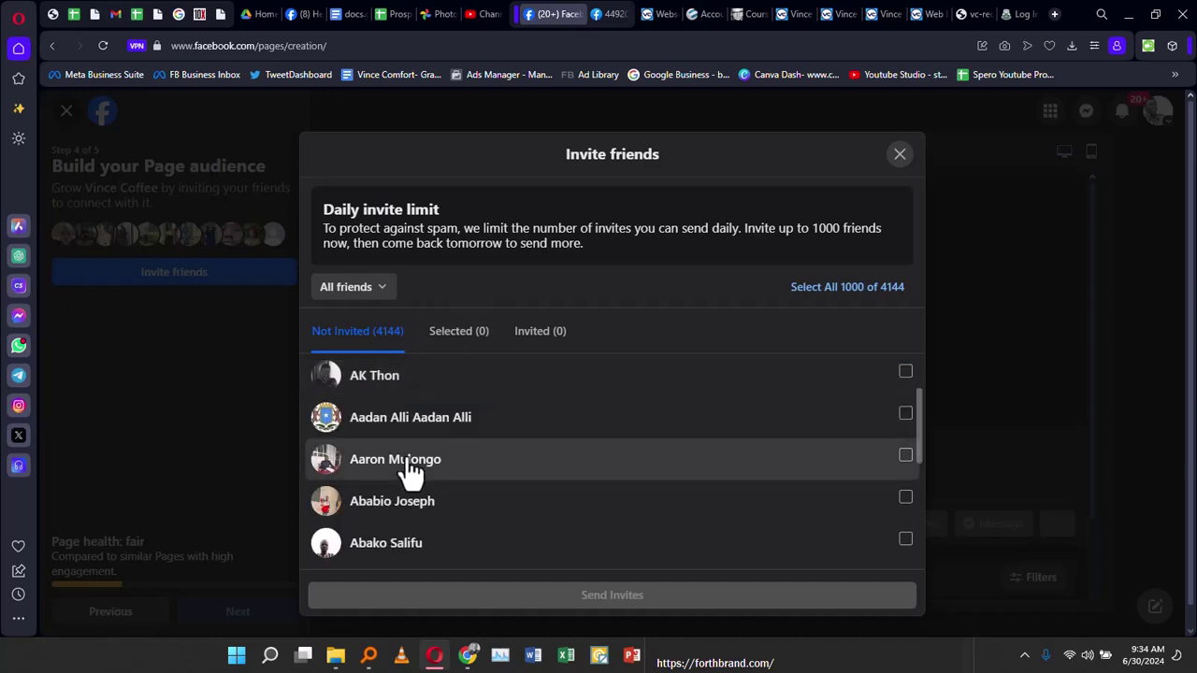
pyautogui.scroll(1, 449, 440)
pyautogui.click(585, 465)
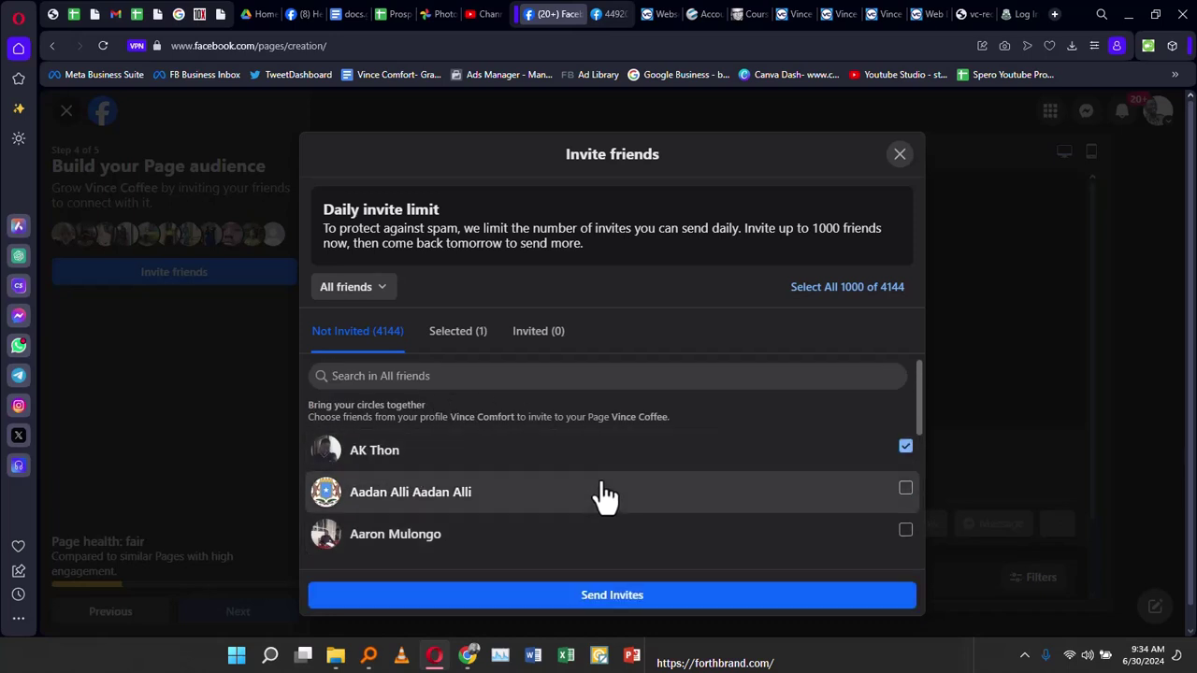
pyautogui.click(601, 498)
pyautogui.click(603, 533)
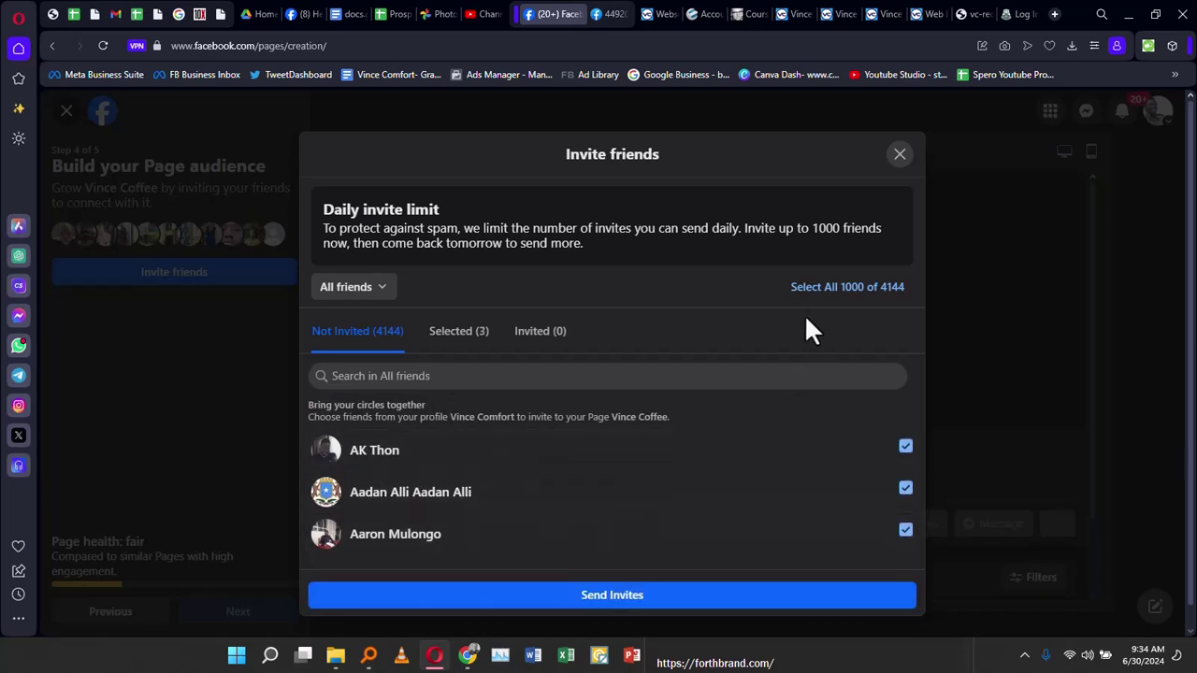
pyautogui.click(823, 299)
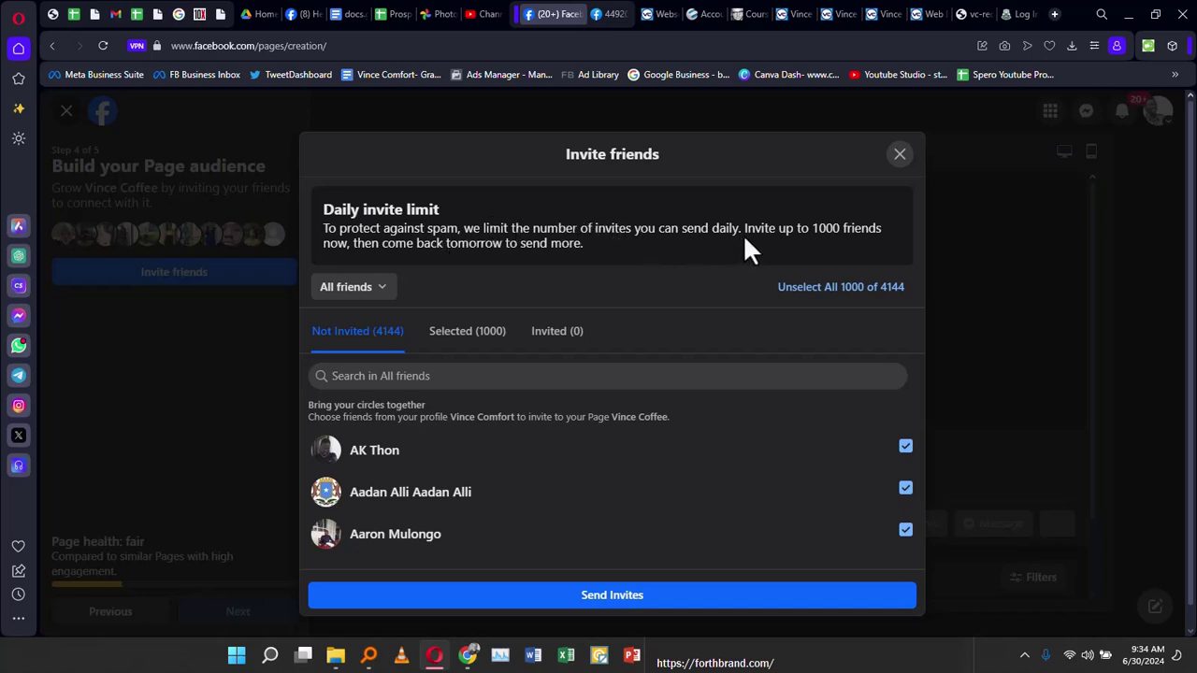
pyautogui.moveTo(813, 230); pyautogui.dragTo(843, 234)
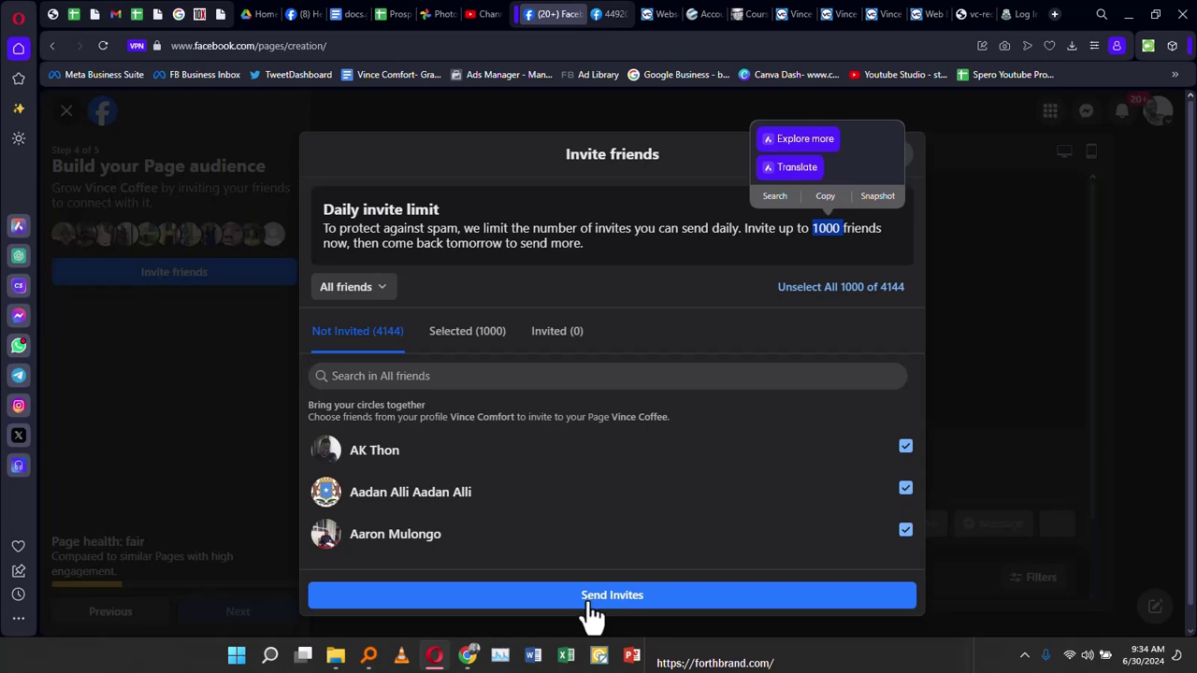
pyautogui.click(1020, 219)
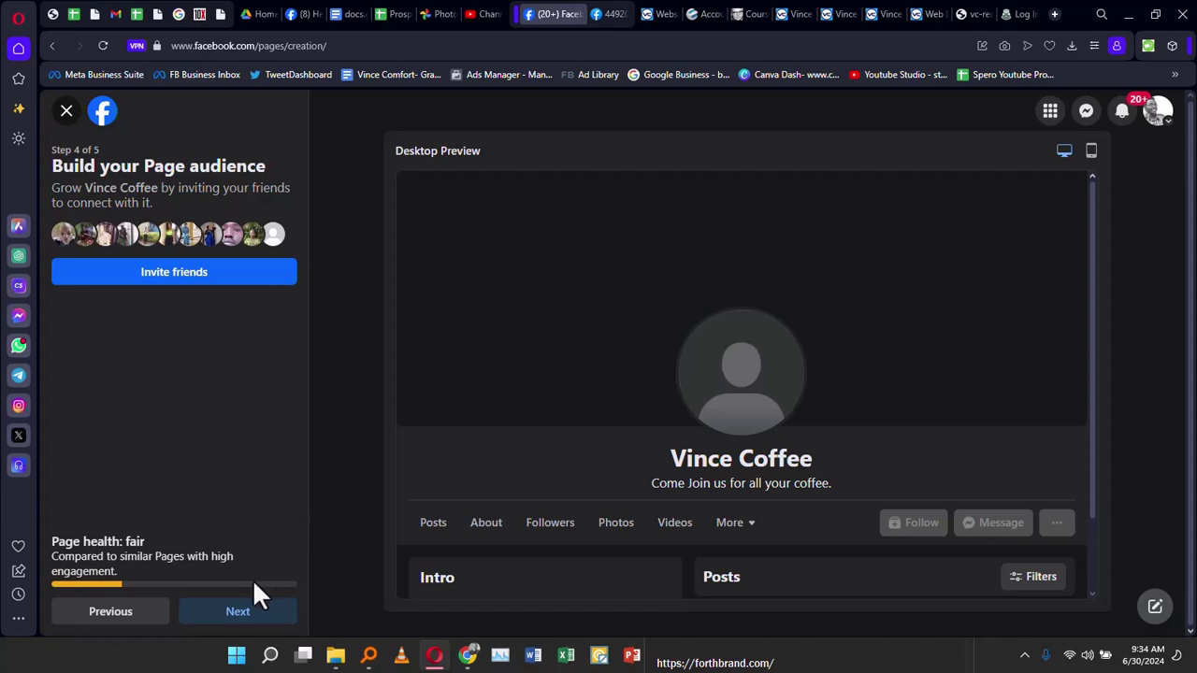
# - Proceed to Step 5 Stay informed, keep both toggles on, and complete setup
pyautogui.click(246, 620)
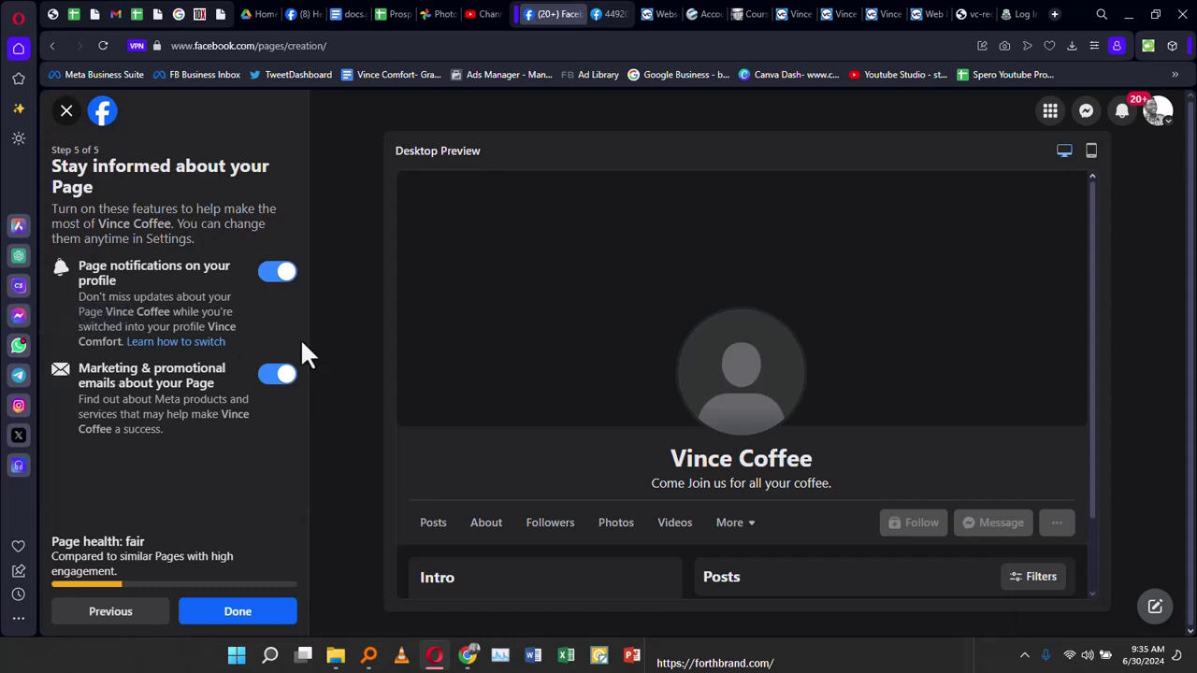
pyautogui.click(252, 619)
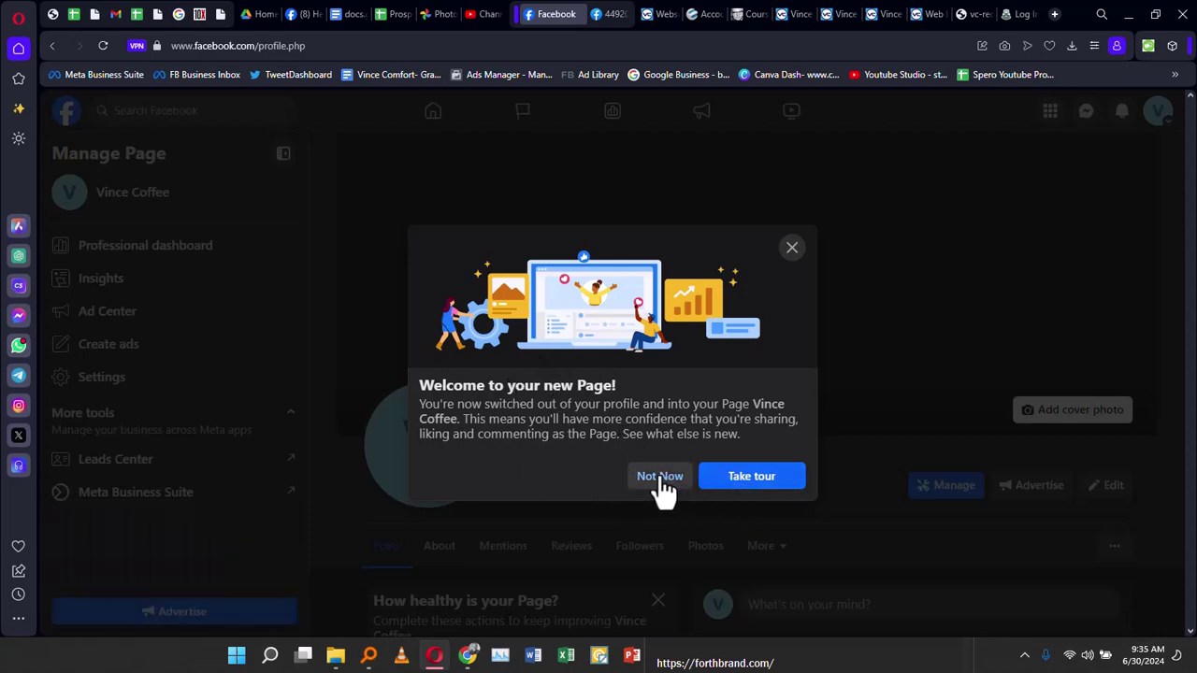
# - Take the Welcome tour through each tip and close it with Done
pyautogui.click(740, 477)
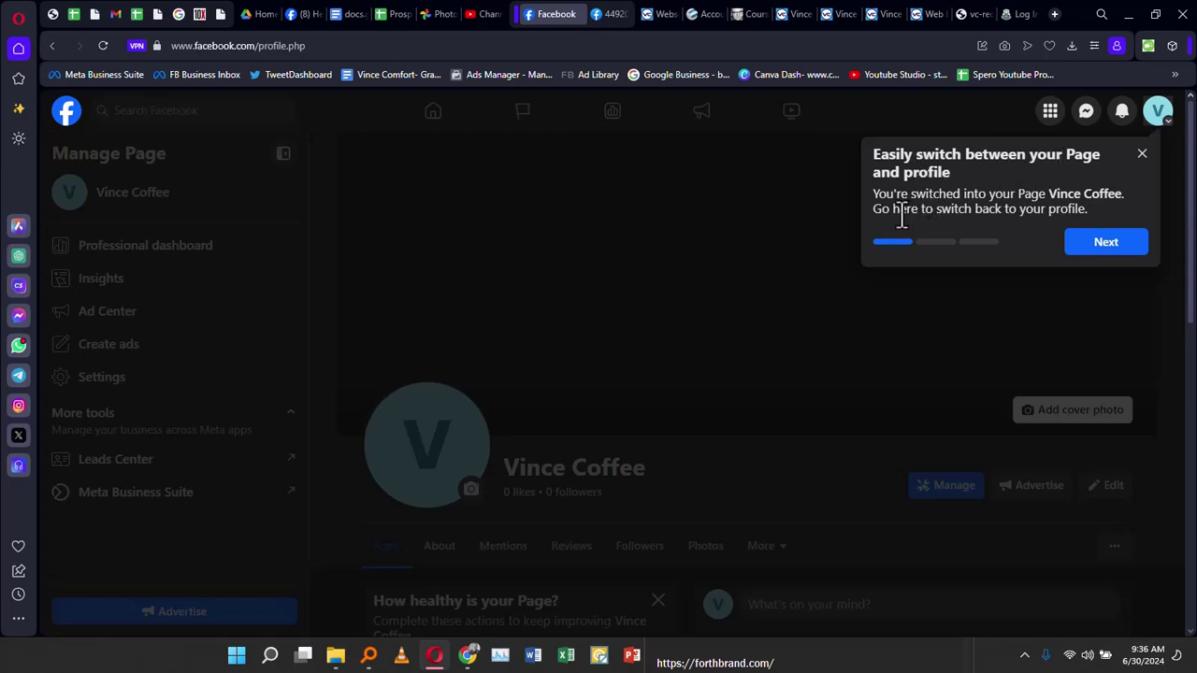
pyautogui.click(1101, 243)
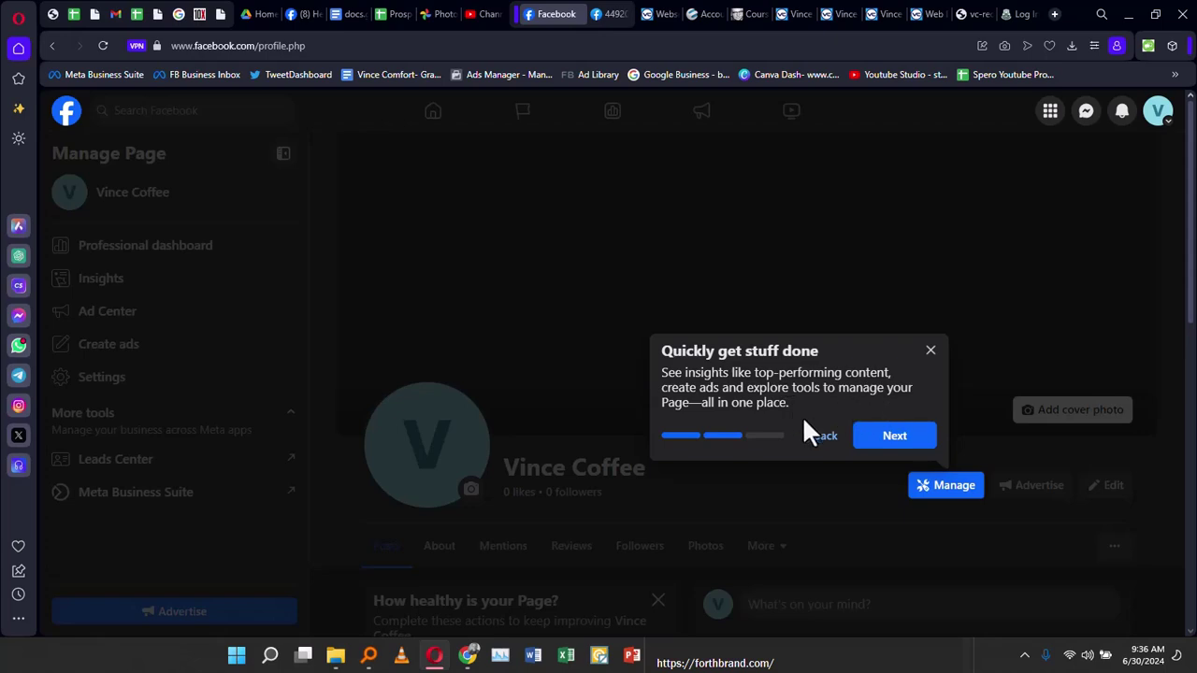
pyautogui.click(916, 443)
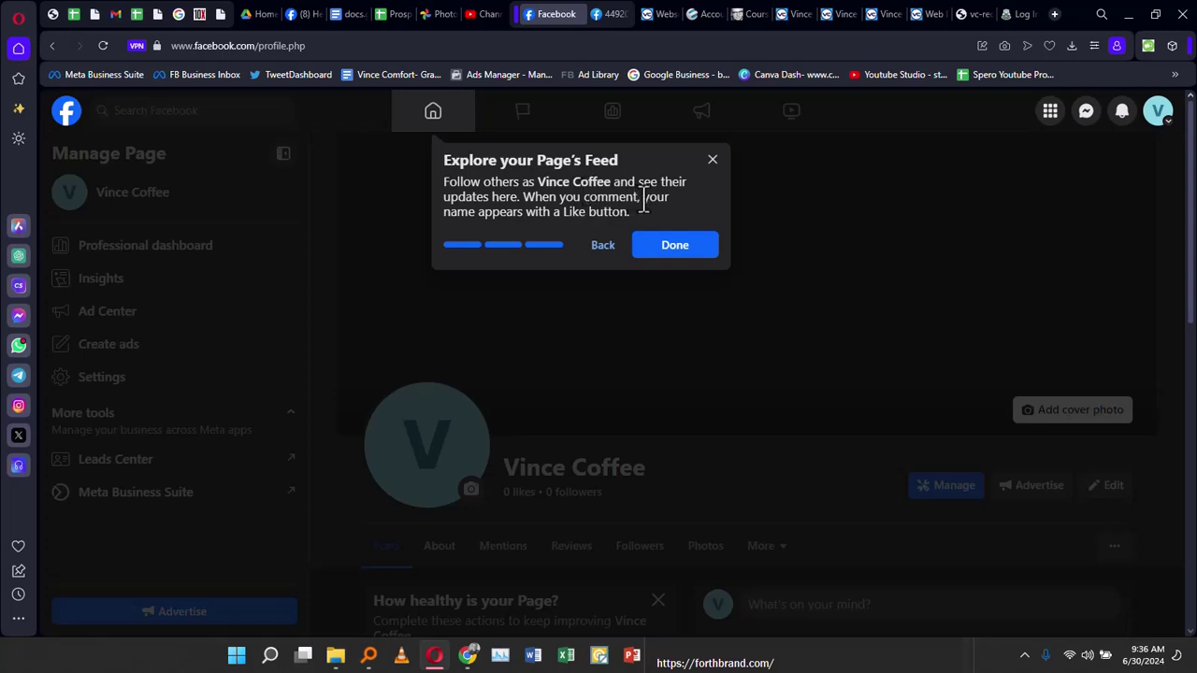
pyautogui.click(675, 245)
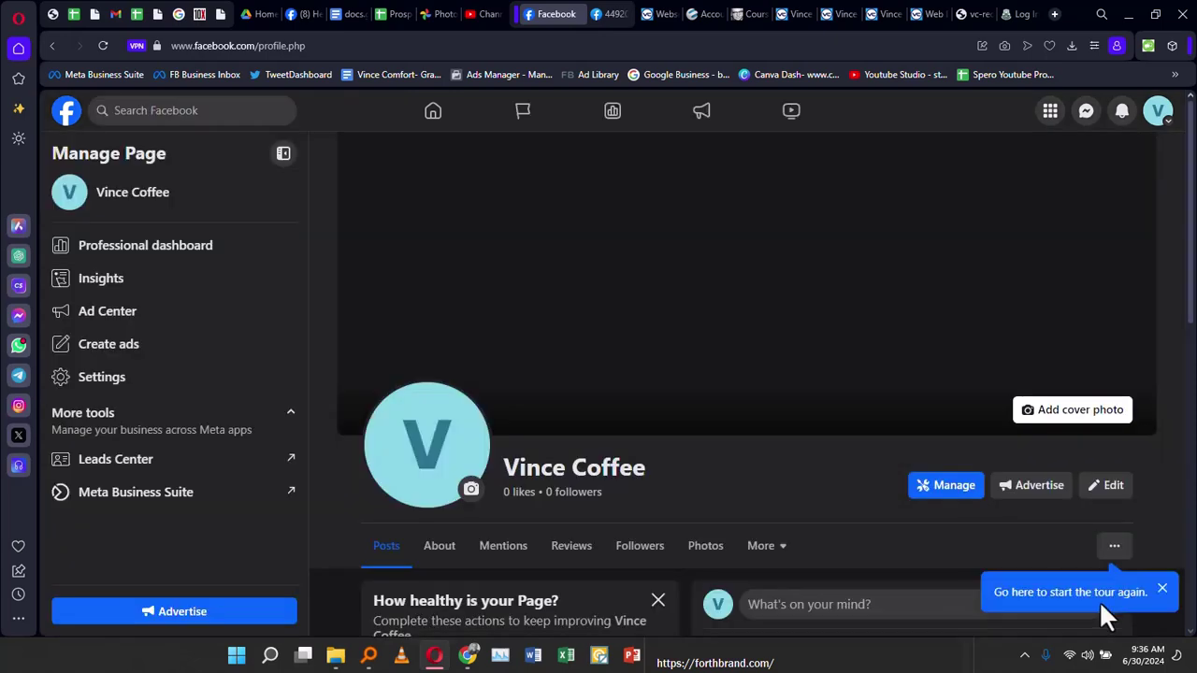
pyautogui.scroll(-1, 1029, 561)
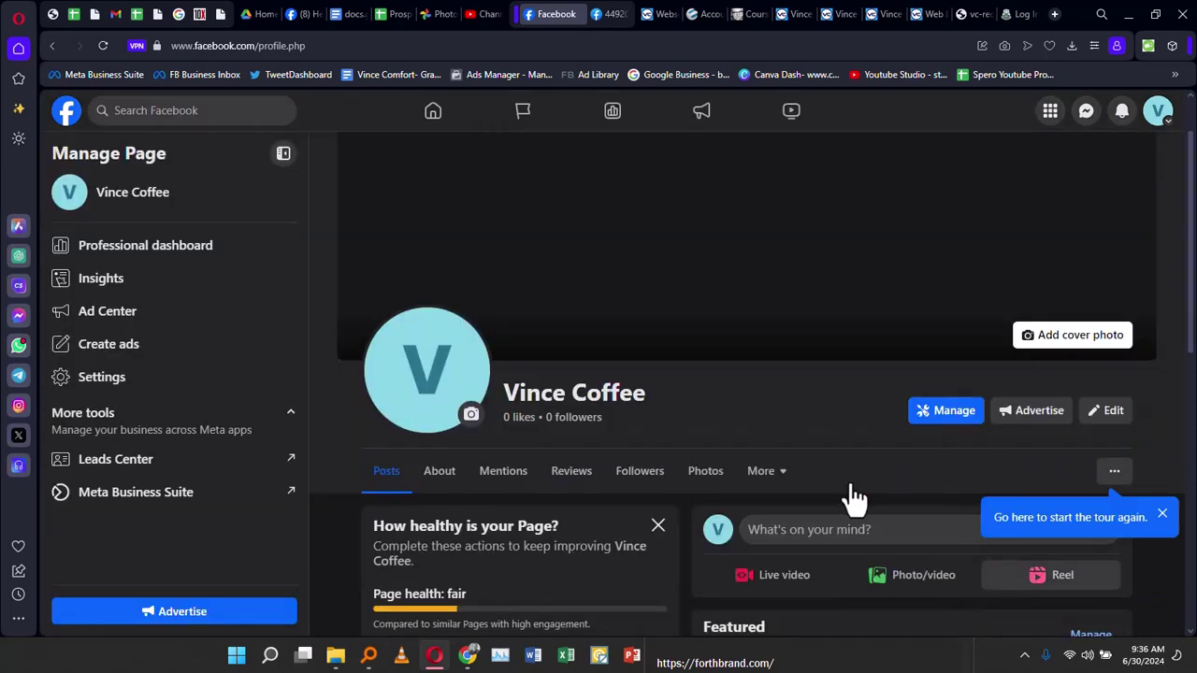
pyautogui.scroll(1, 356, 279)
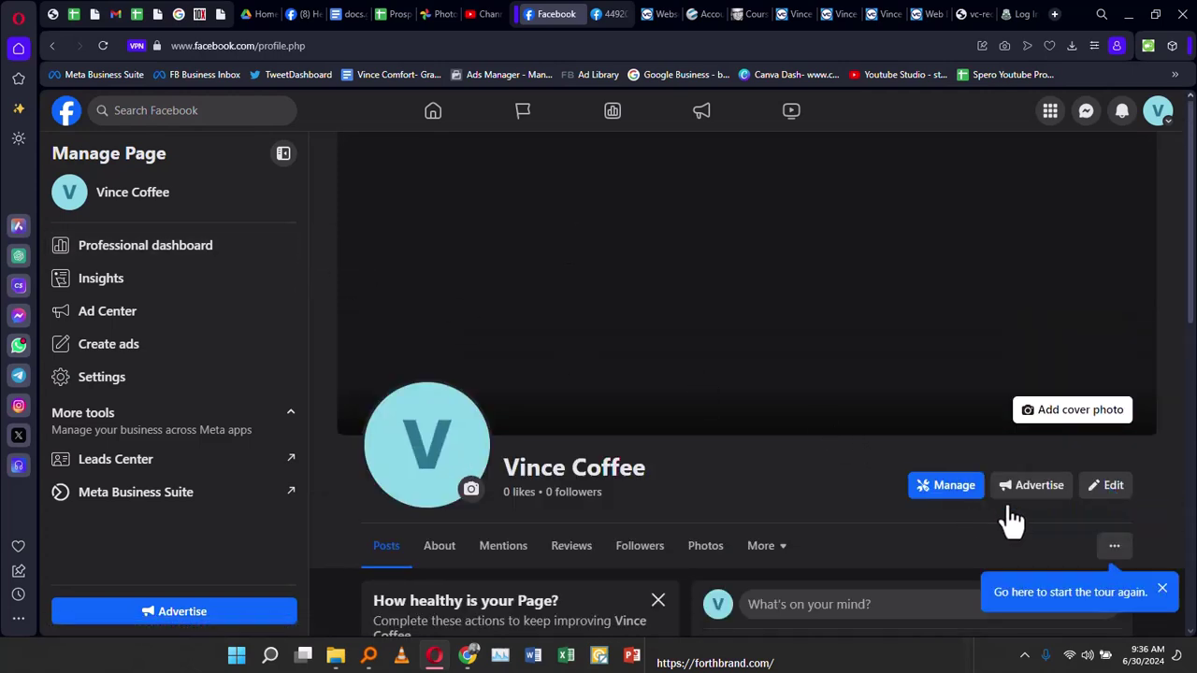
pyautogui.click(1113, 547)
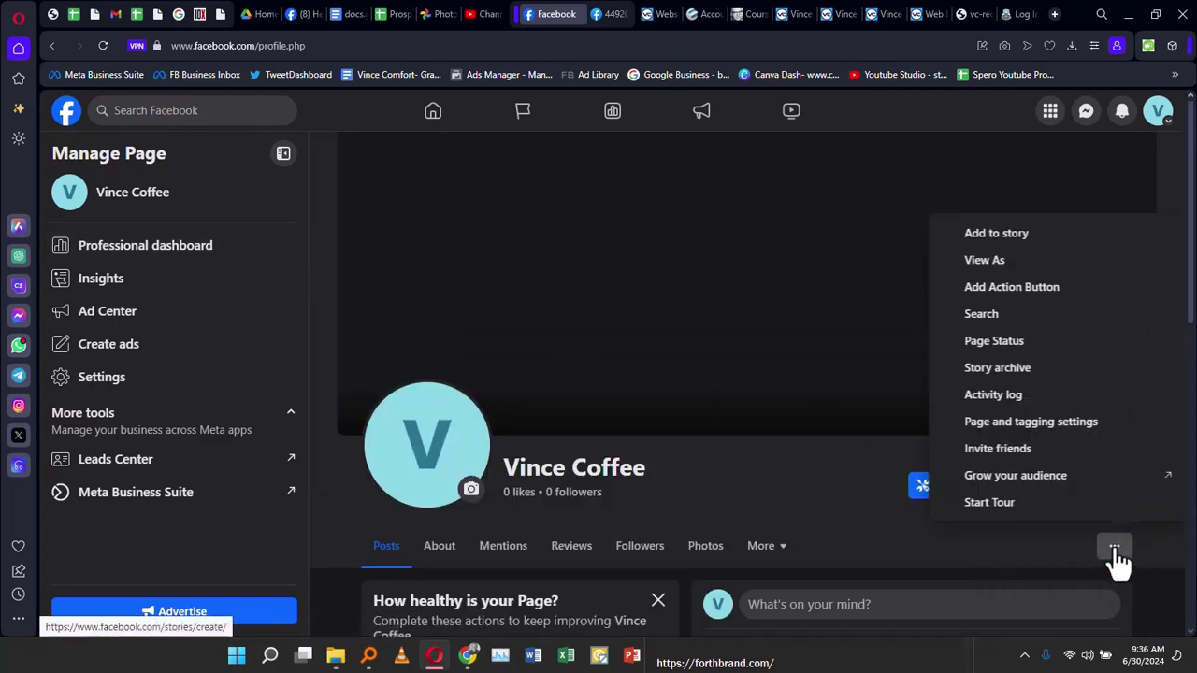
pyautogui.click(1012, 554)
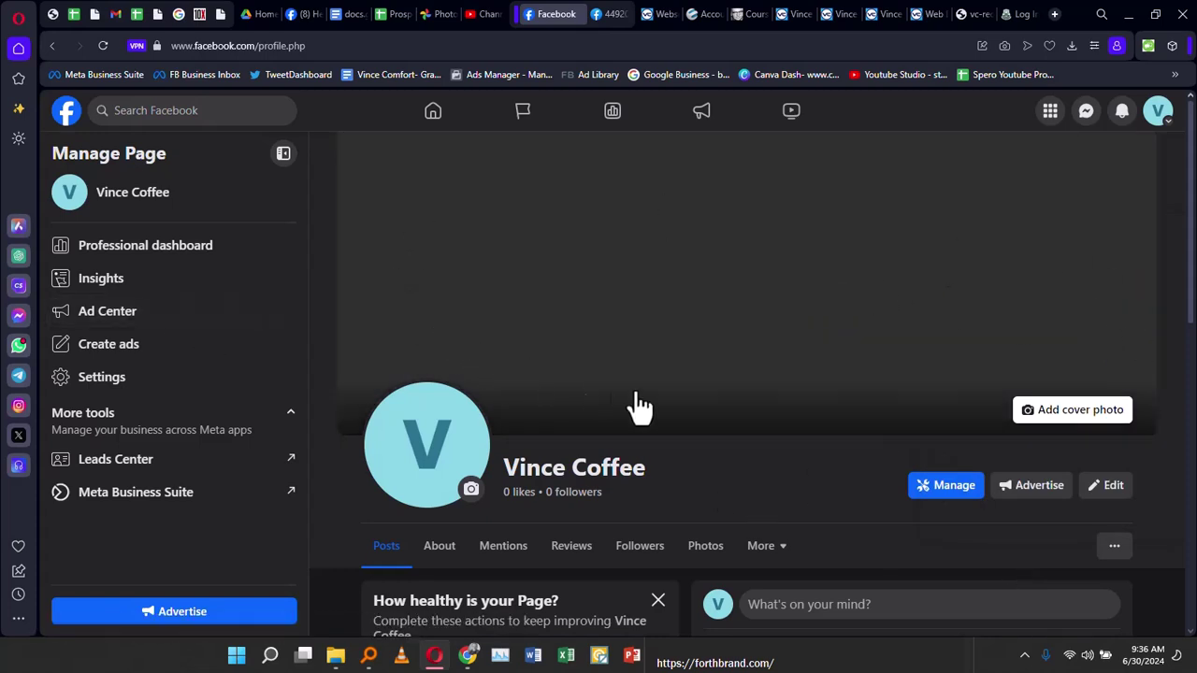
pyautogui.scroll(-2, 414, 288)
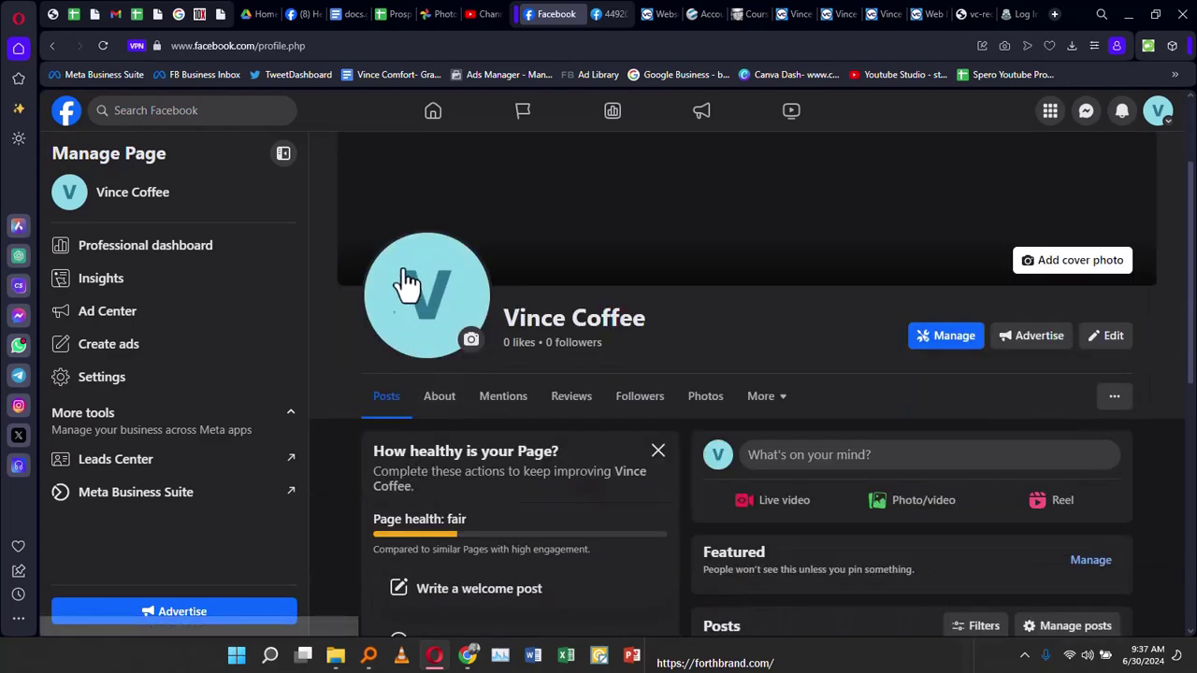
pyautogui.scroll(-2, 474, 293)
pyautogui.scroll(-1, 483, 216)
pyautogui.scroll(-1, 521, 529)
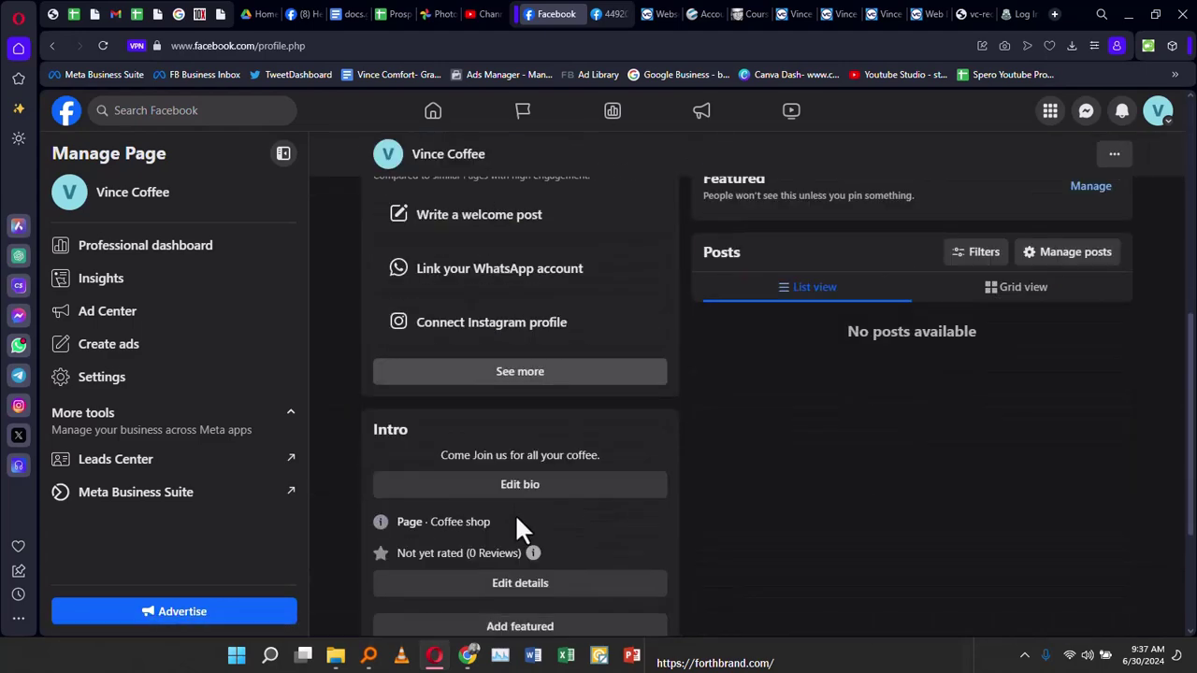
pyautogui.scroll(-1, 574, 380)
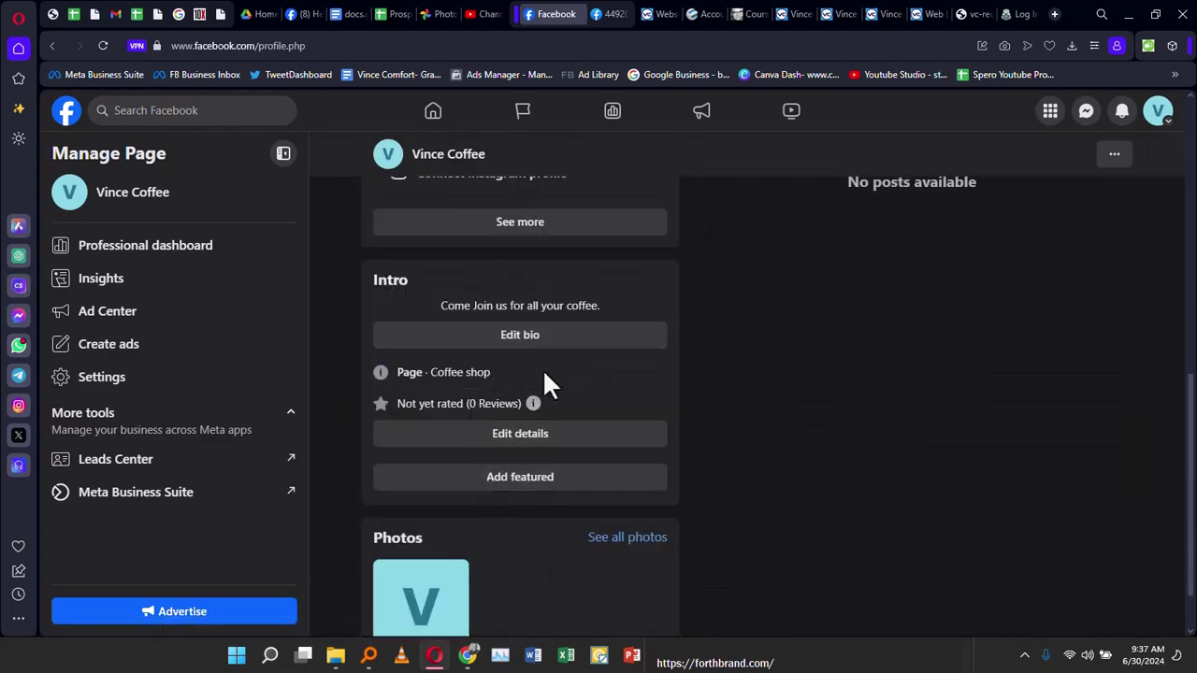
pyautogui.scroll(5, 468, 440)
pyautogui.scroll(2, 466, 439)
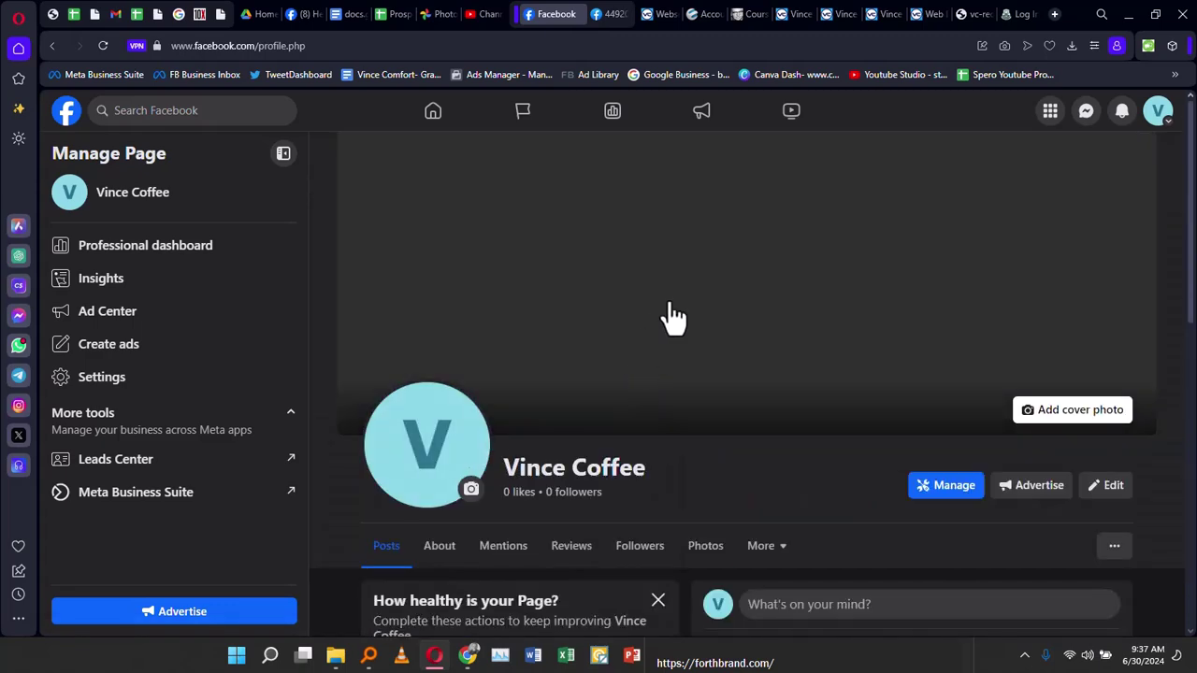